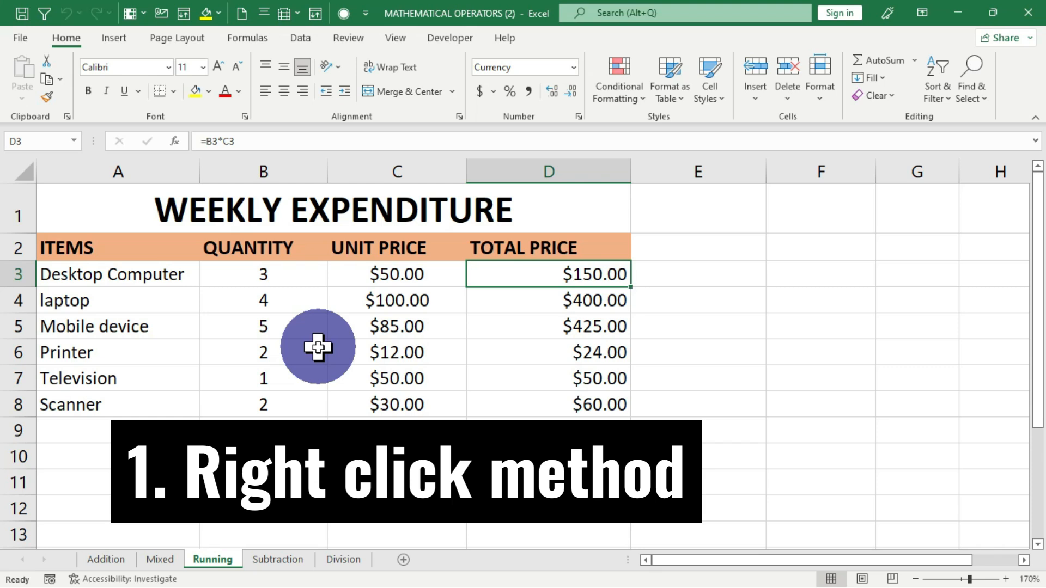
# - Copy the Desktop Computer unit price from C3 to F3 with the standard paste option, and clear the copy marquee
pyautogui.click(394, 272)
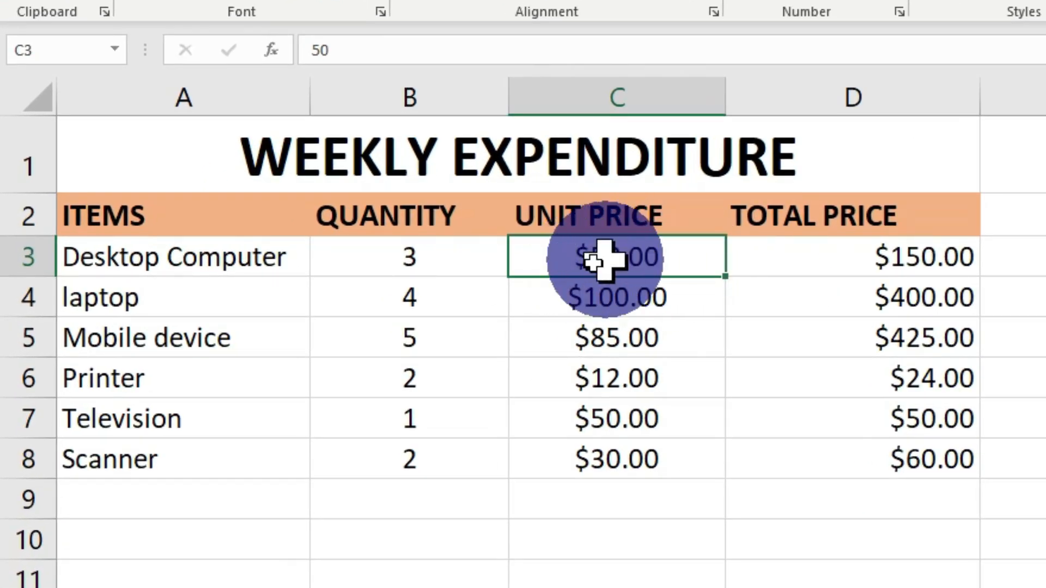
pyautogui.rightClick(638, 250)
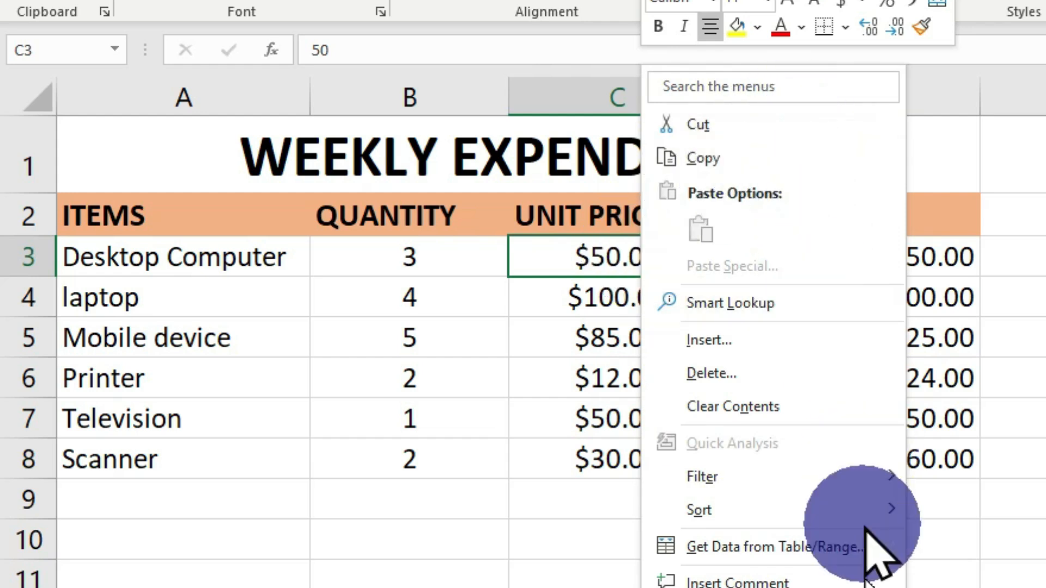
pyautogui.click(720, 150)
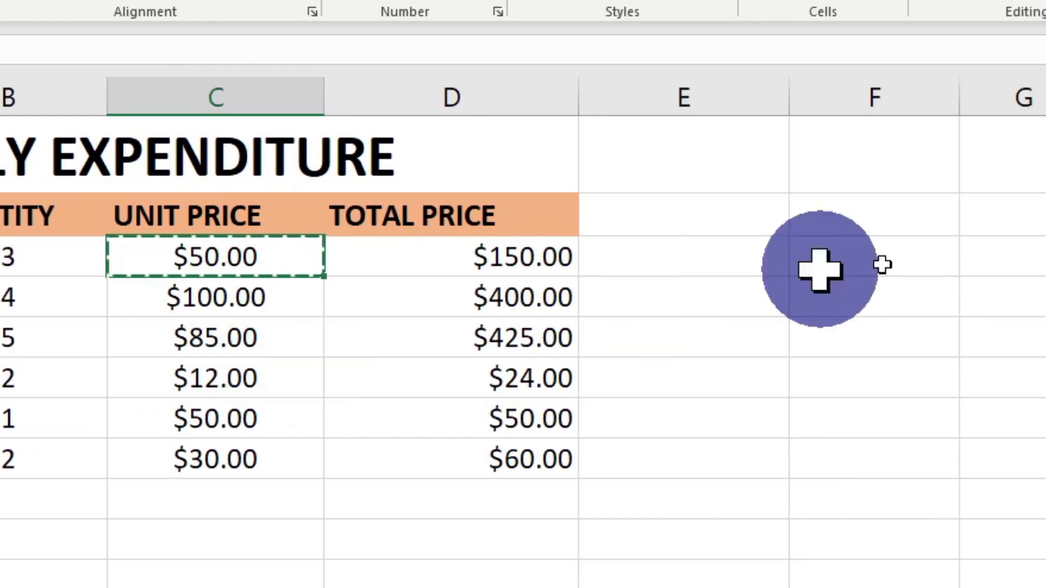
pyautogui.click(818, 251)
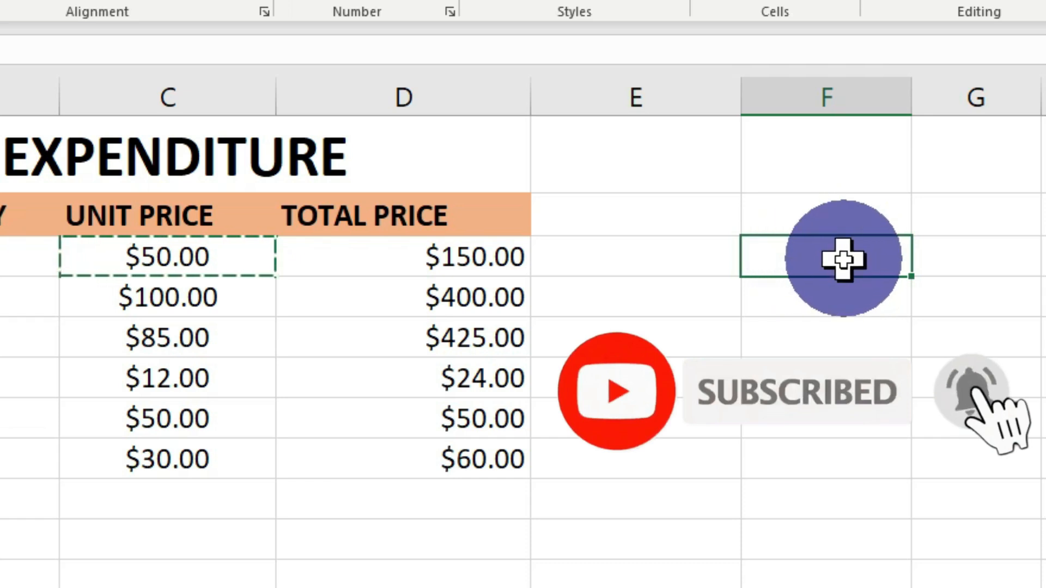
pyautogui.rightClick(812, 259)
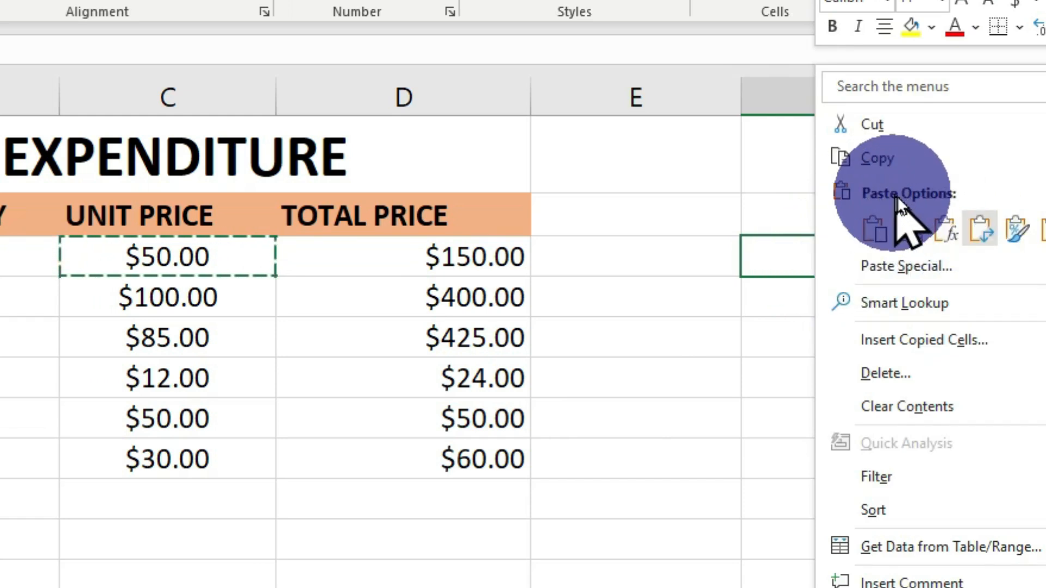
pyautogui.click(874, 230)
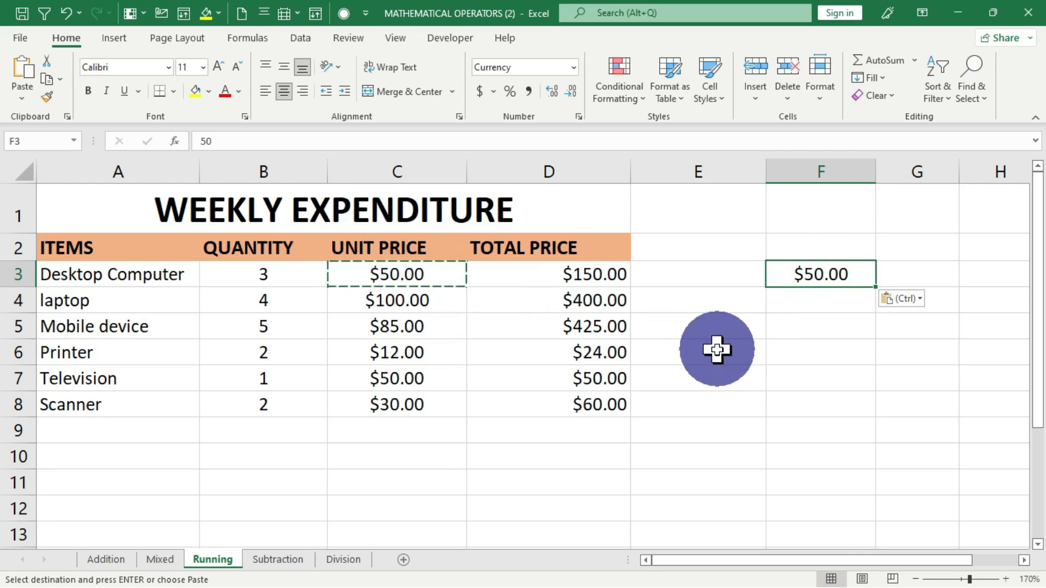
pyautogui.press('Escape')
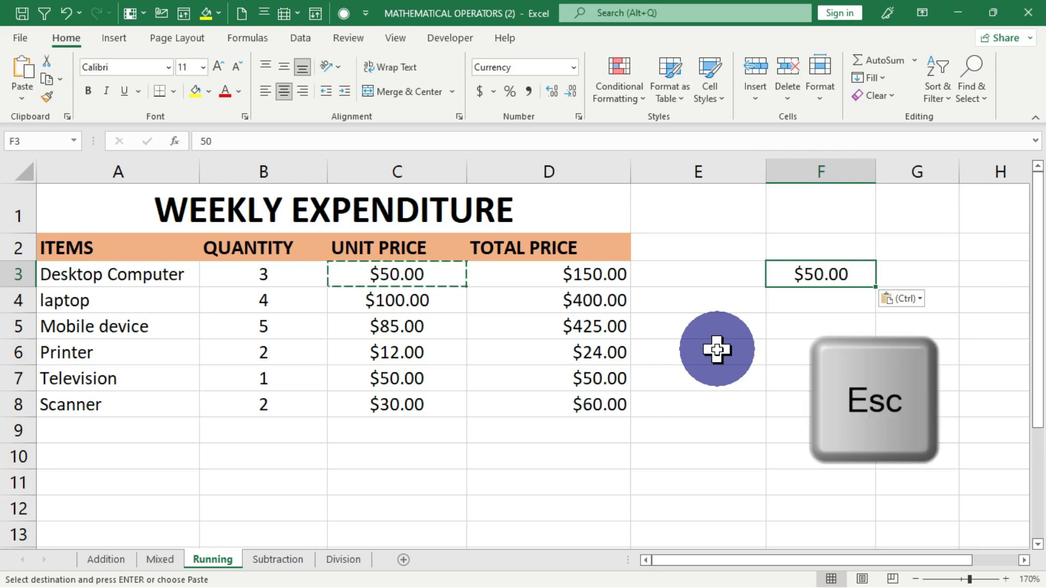
pyautogui.press('Escape')
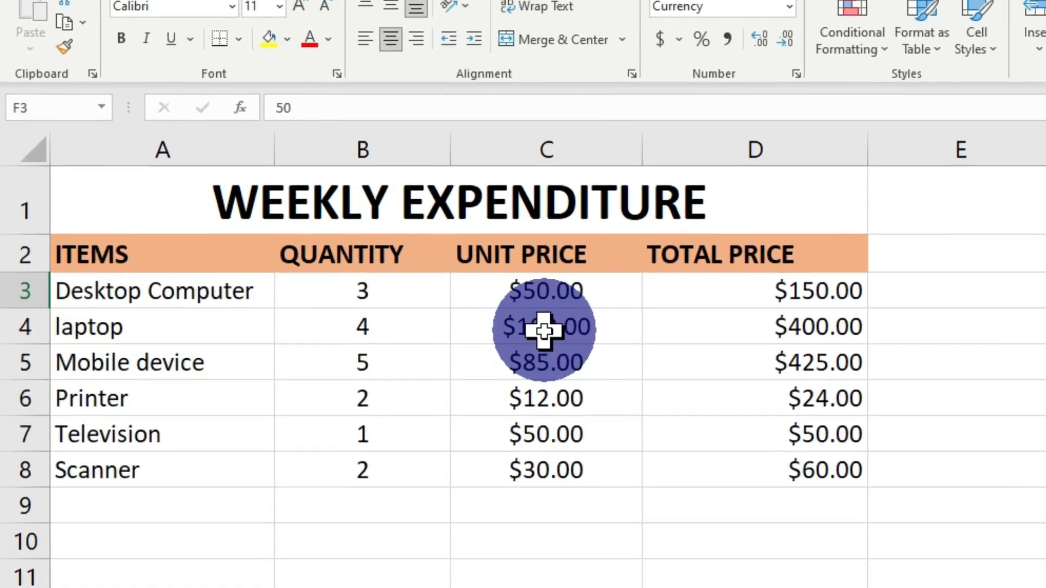
# - Copy the laptop, Mobile device and Printer unit prices in C4:C6 to the range starting at F6, and clear the copy marquee
pyautogui.click(395, 304)
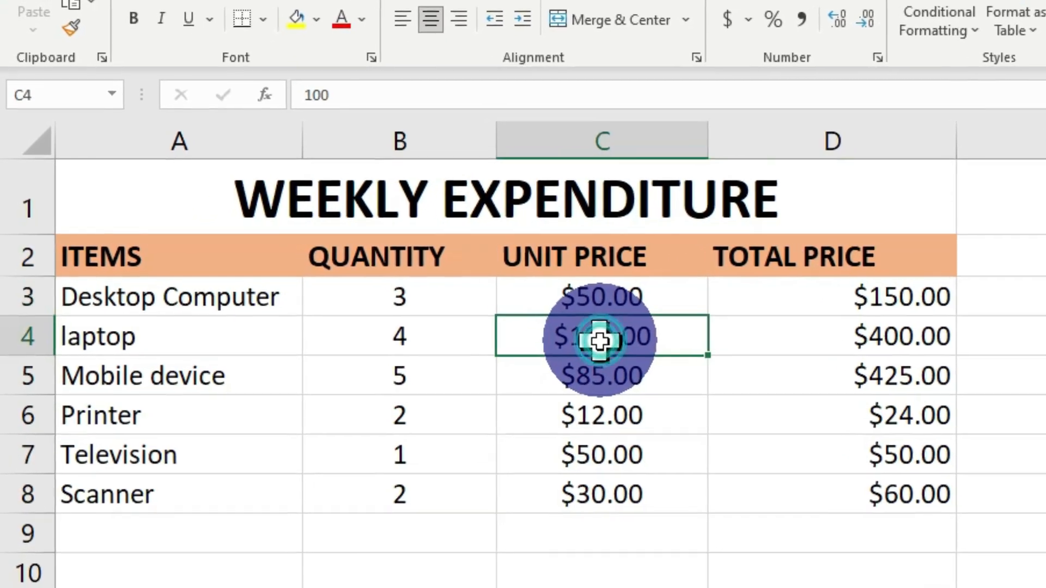
pyautogui.moveTo(599, 341); pyautogui.dragTo(602, 416)
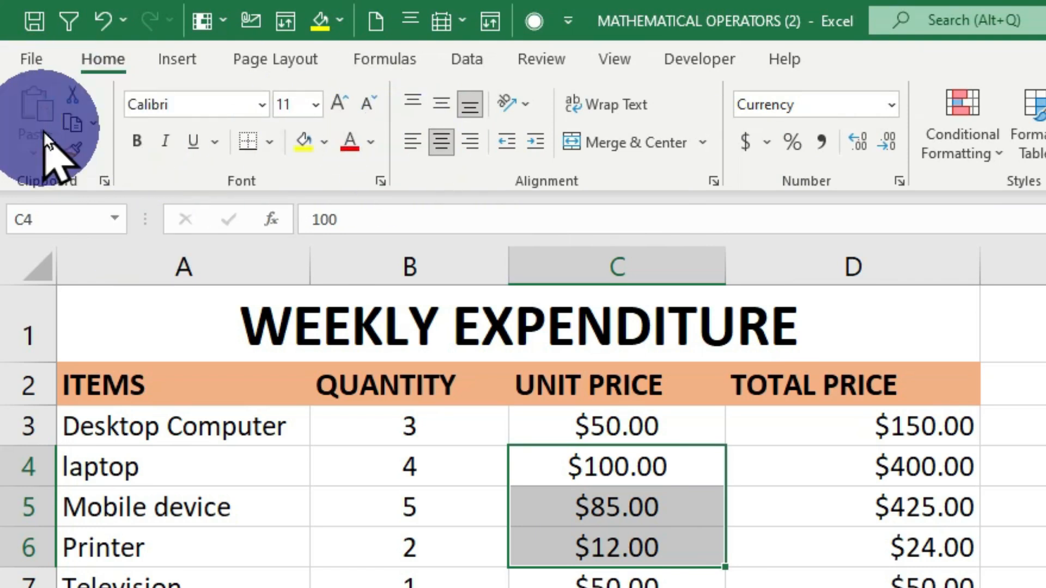
pyautogui.click(77, 125)
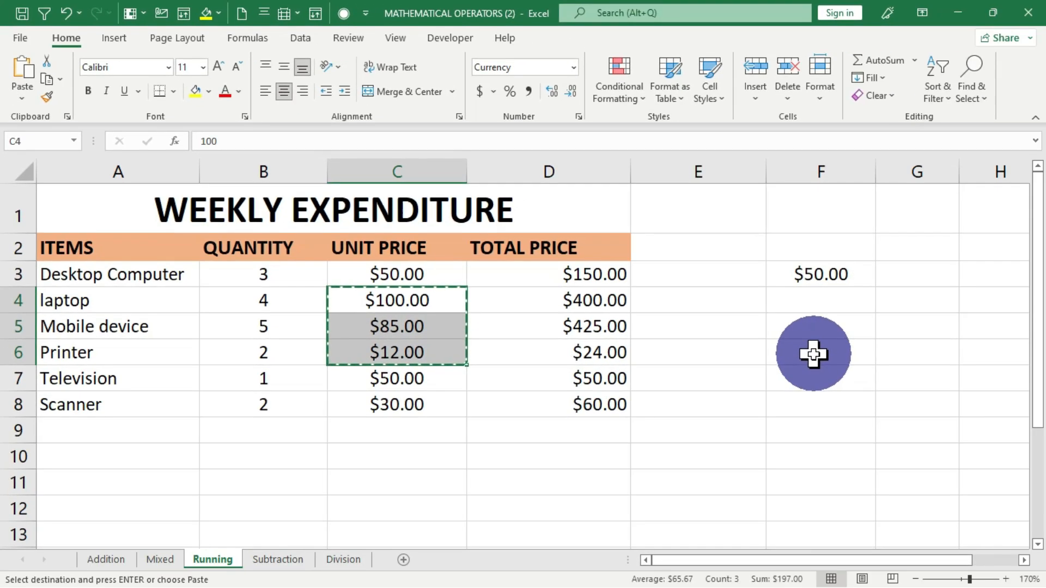
pyautogui.click(813, 354)
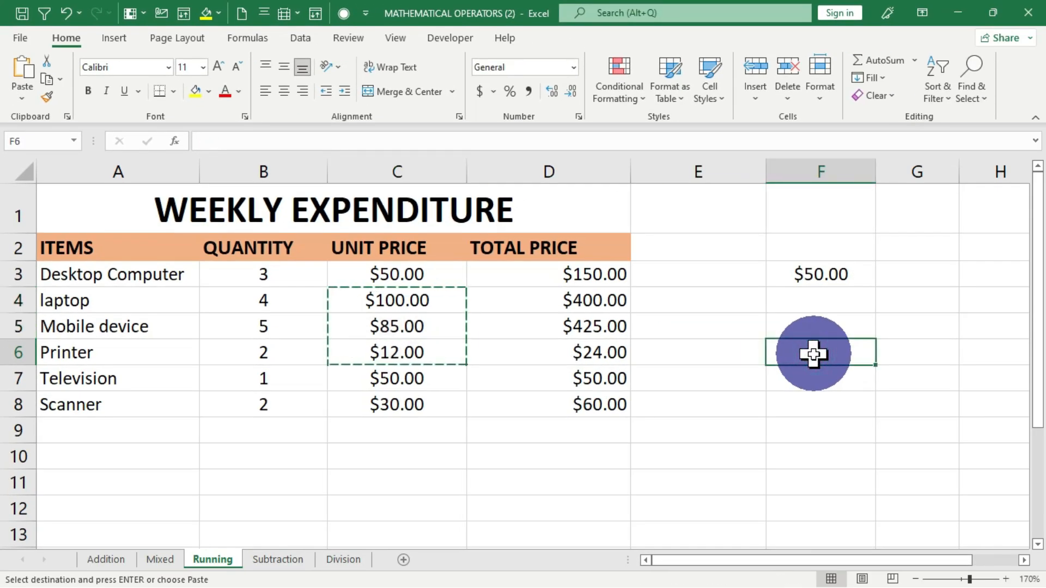
pyautogui.click(22, 68)
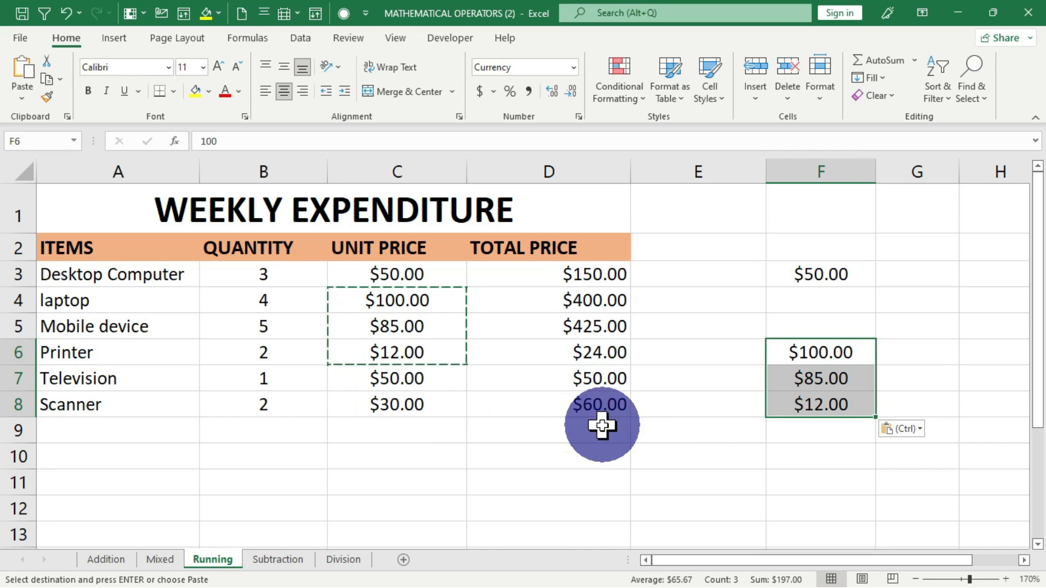
pyautogui.press('Escape')
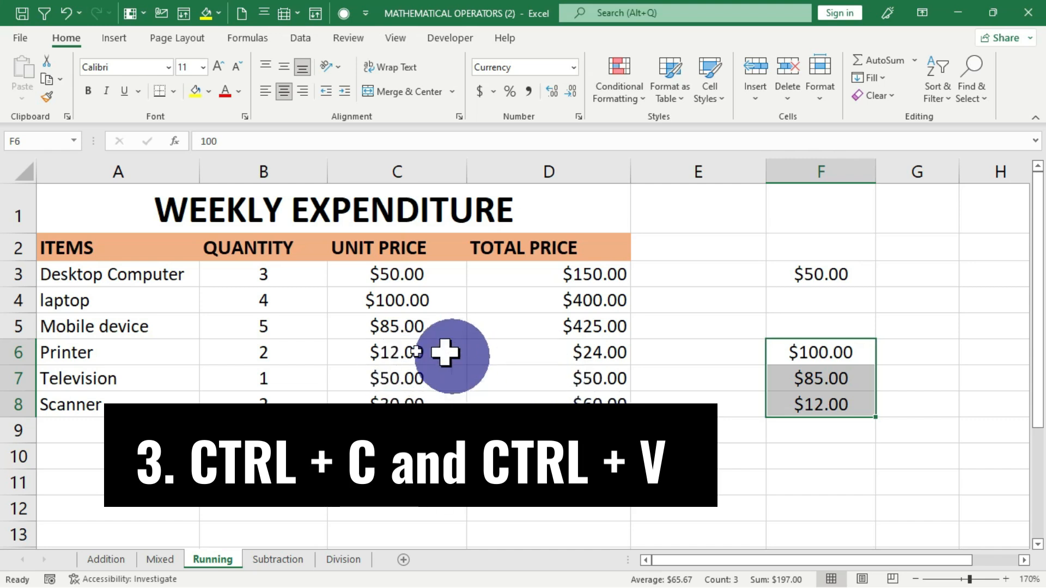
# - Copy the Television and Scanner unit prices in C7:C8 to the range starting at G4, and clear the copy marquee
pyautogui.click(399, 384)
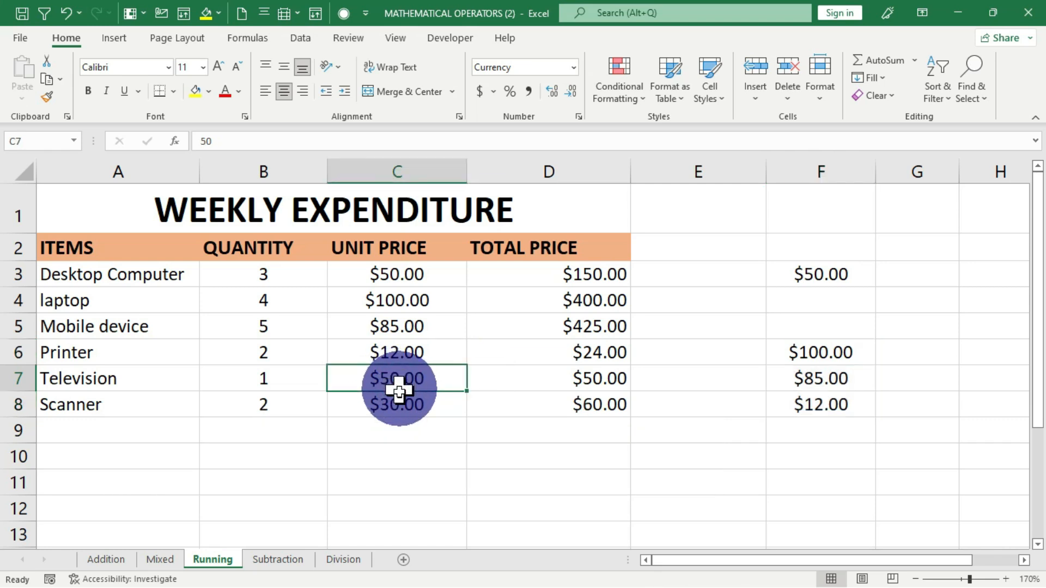
pyautogui.moveTo(399, 384); pyautogui.dragTo(399, 399)
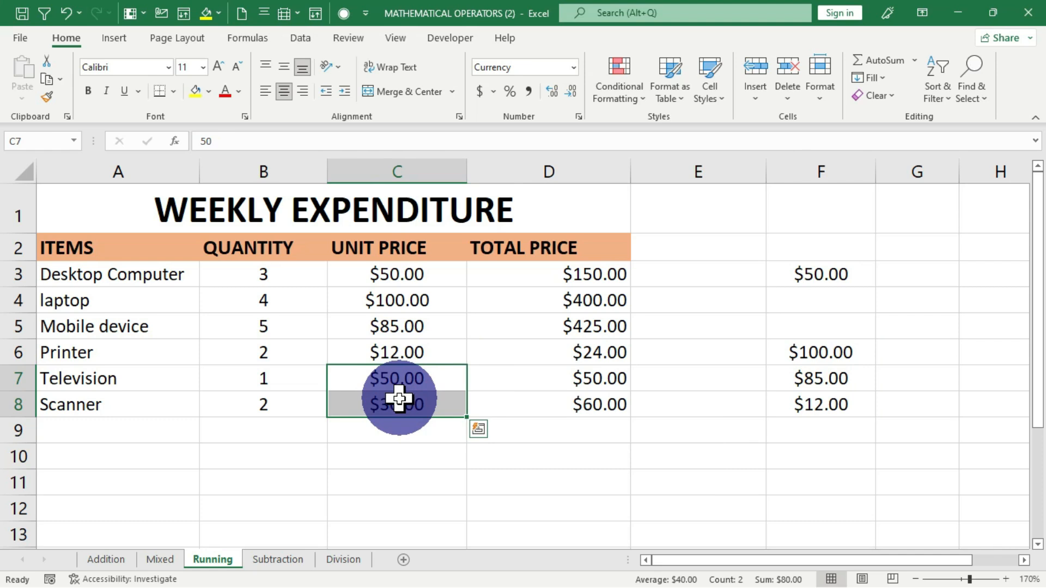
pyautogui.hotkey('ctrl', 'c')
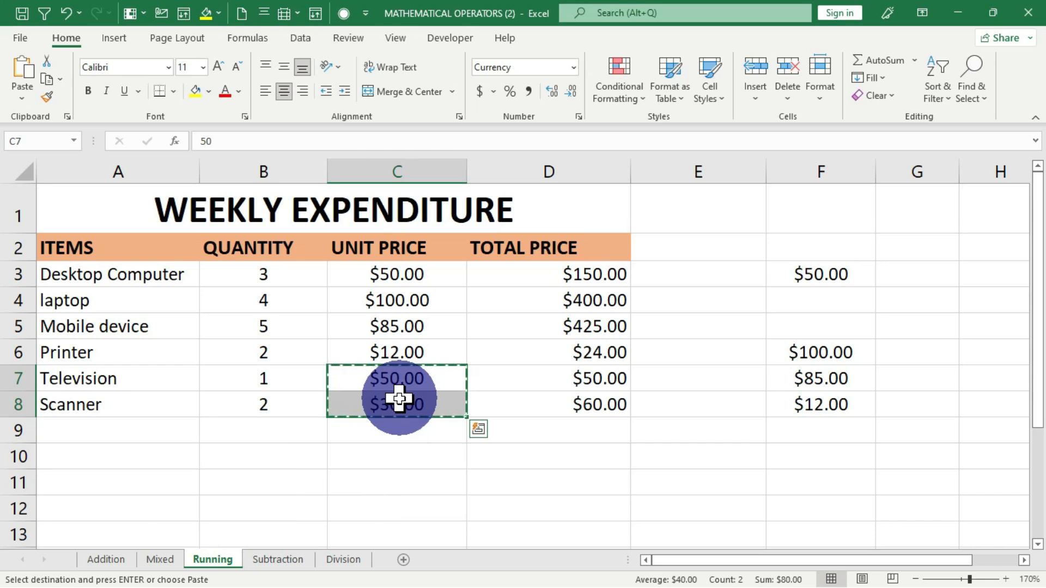
pyautogui.click(915, 293)
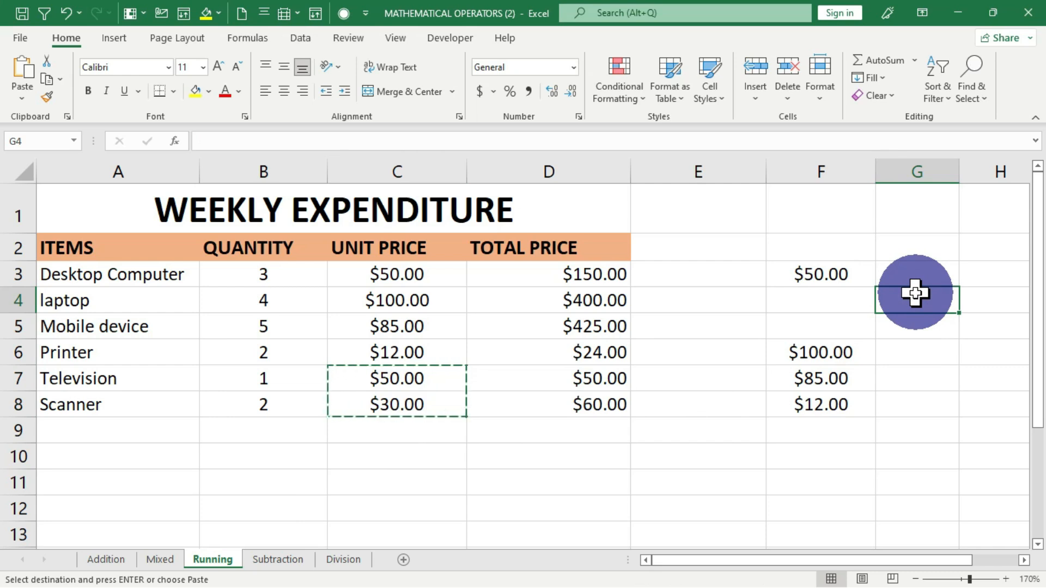
pyautogui.hotkey('ctrl', 'v')
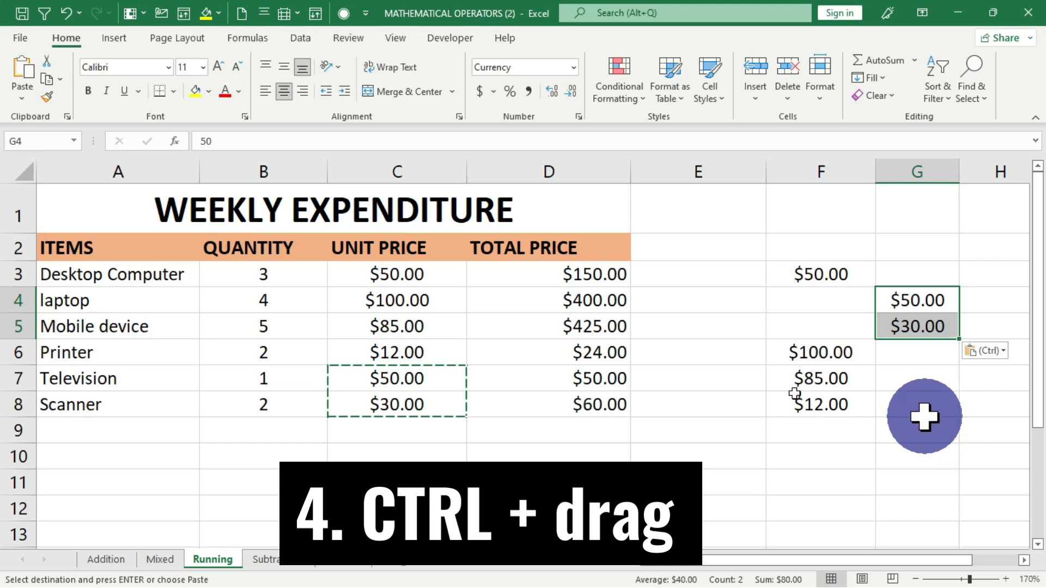
pyautogui.press('Escape')
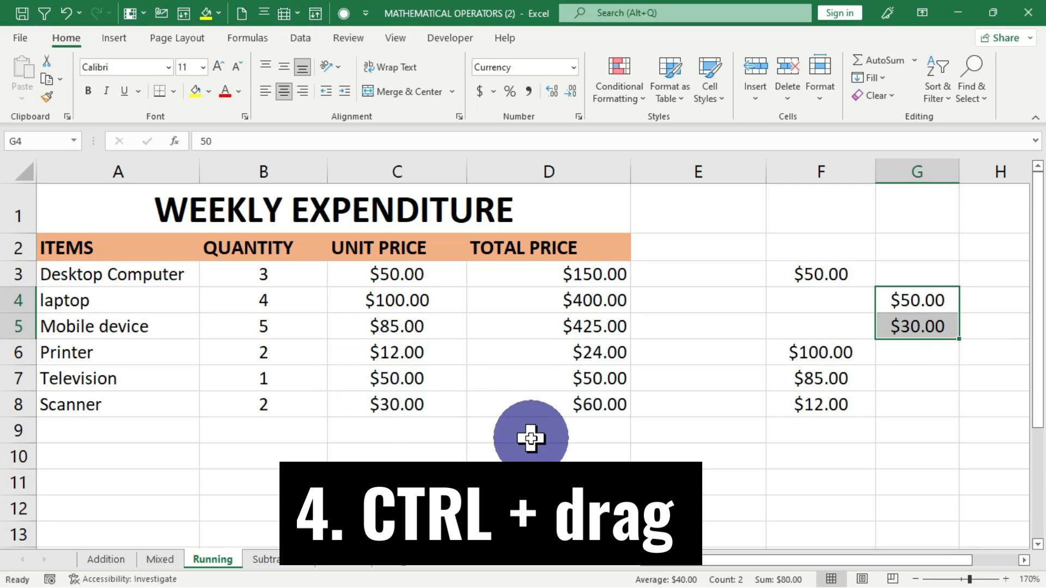
# - Copy the laptop total price formula from D4 directly onto cell E10, keeping the original in place
pyautogui.click(599, 298)
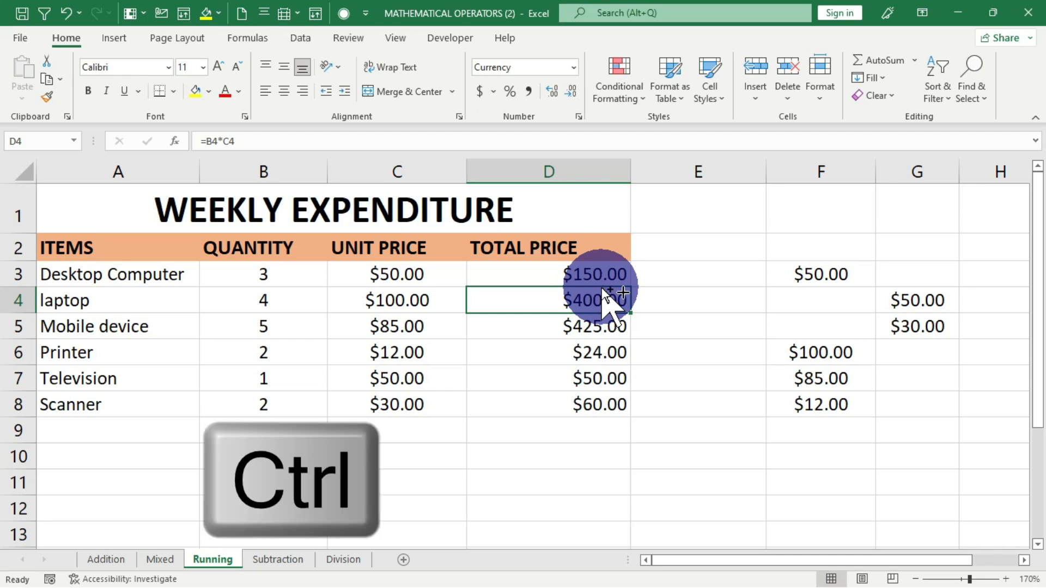
pyautogui.moveTo(602, 289); pyautogui.dragTo(685, 445)
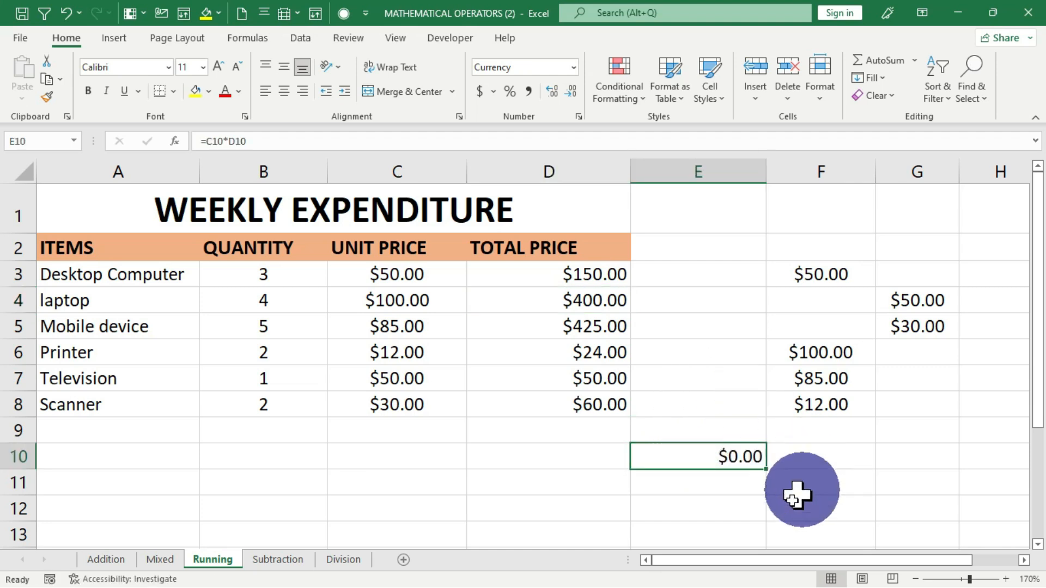
# - Compare the formulas in D4 and E10, and check cells D10 and C10 that the copied formula refers to
pyautogui.click(583, 299)
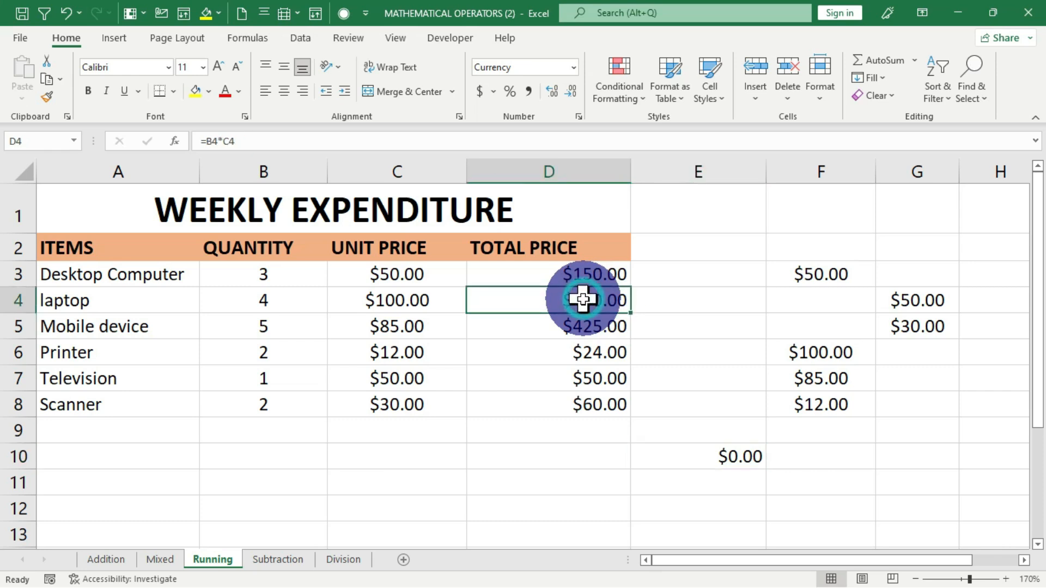
pyautogui.click(731, 458)
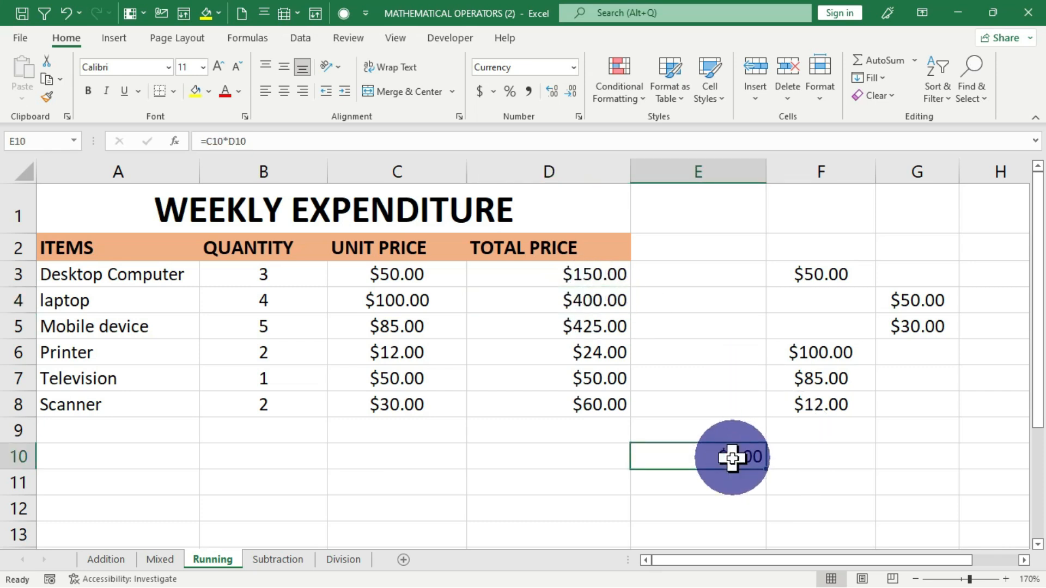
pyautogui.click(591, 298)
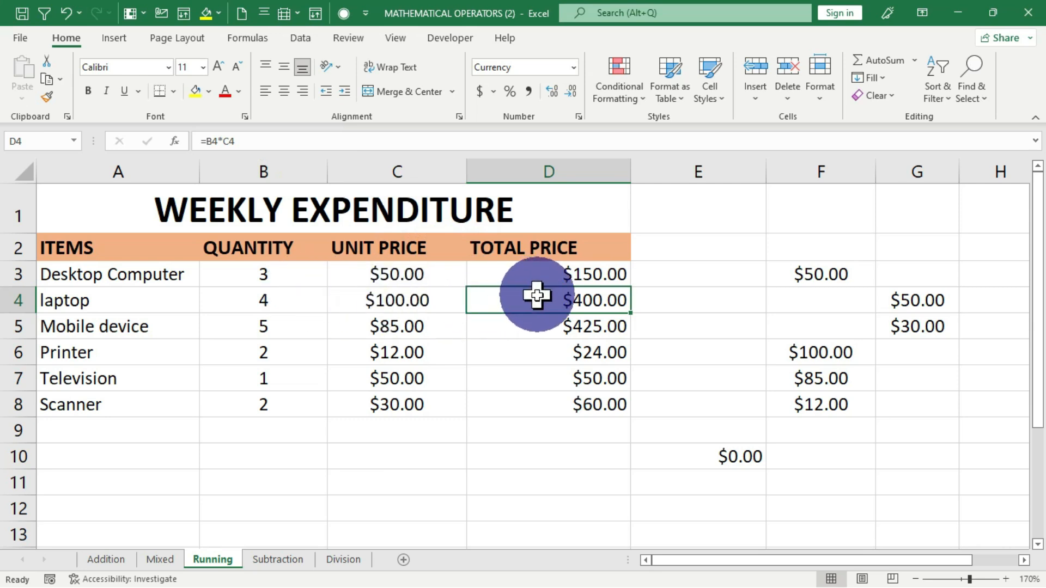
pyautogui.click(724, 457)
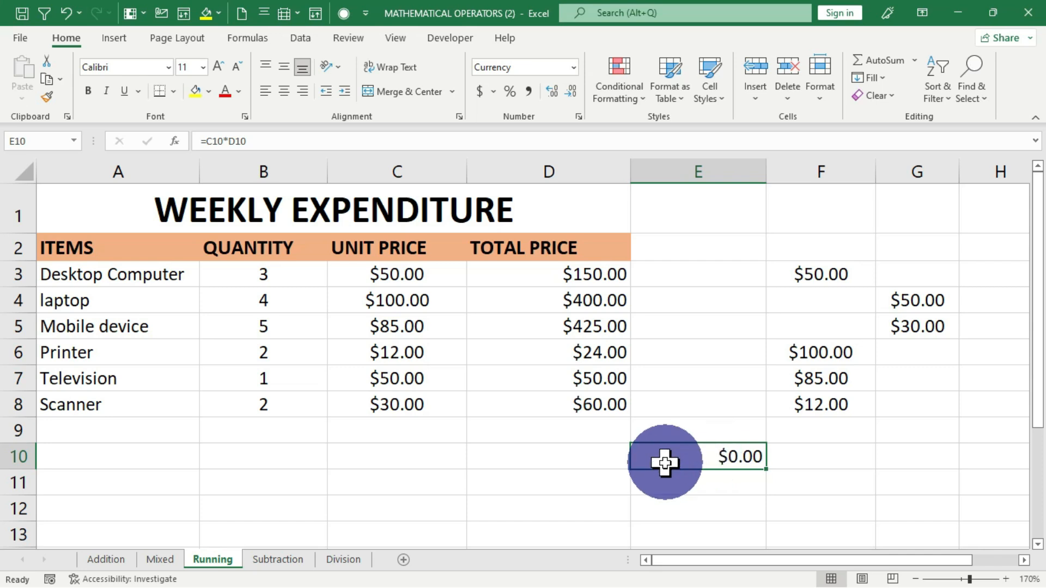
pyautogui.click(566, 459)
pyautogui.click(446, 457)
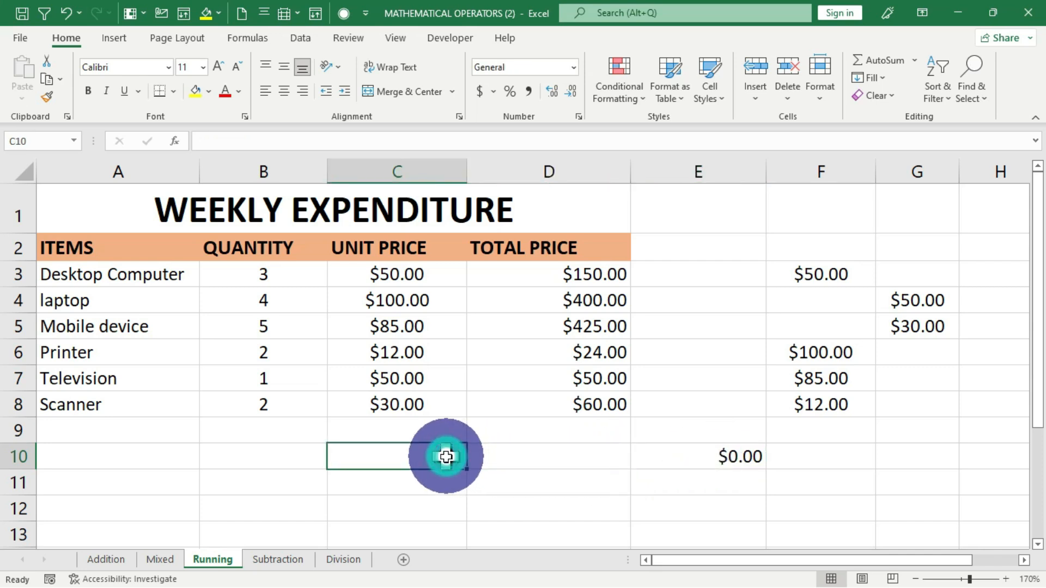
pyautogui.click(735, 458)
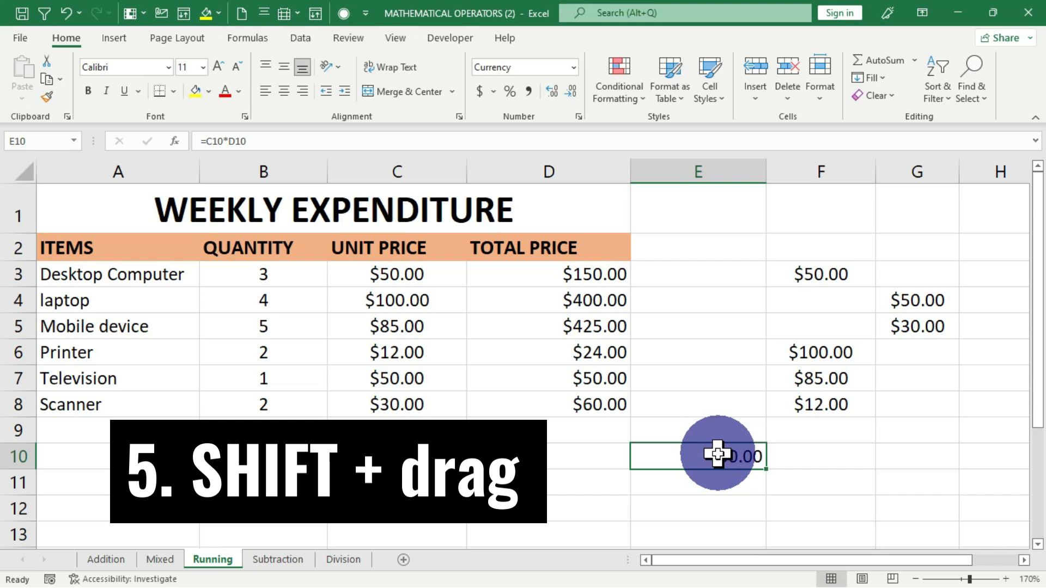
# - Move the value in G4 into F4 as an inserted cell, shifting the existing column F cells down
pyautogui.click(920, 300)
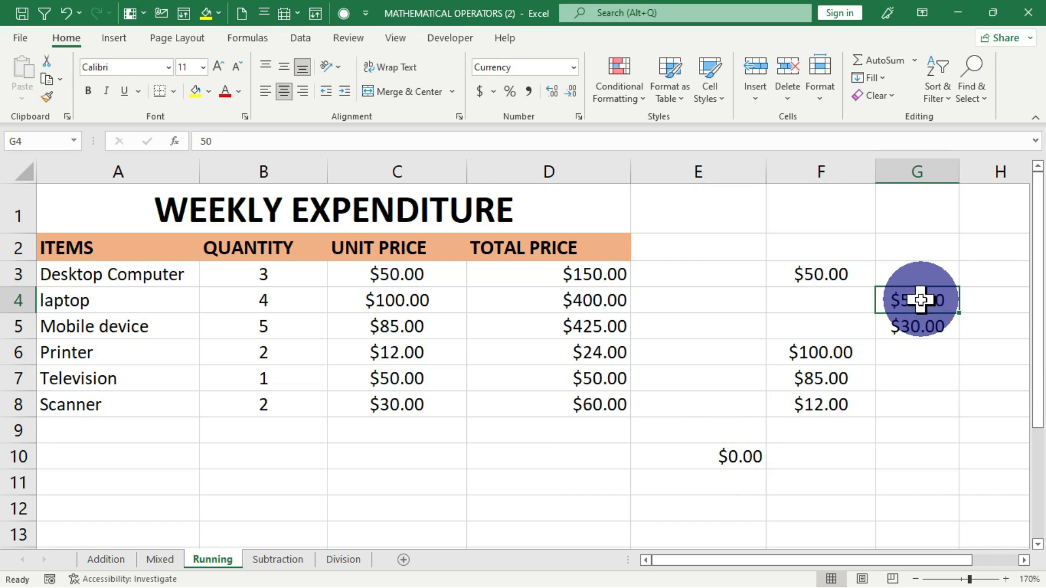
pyautogui.press('shift')
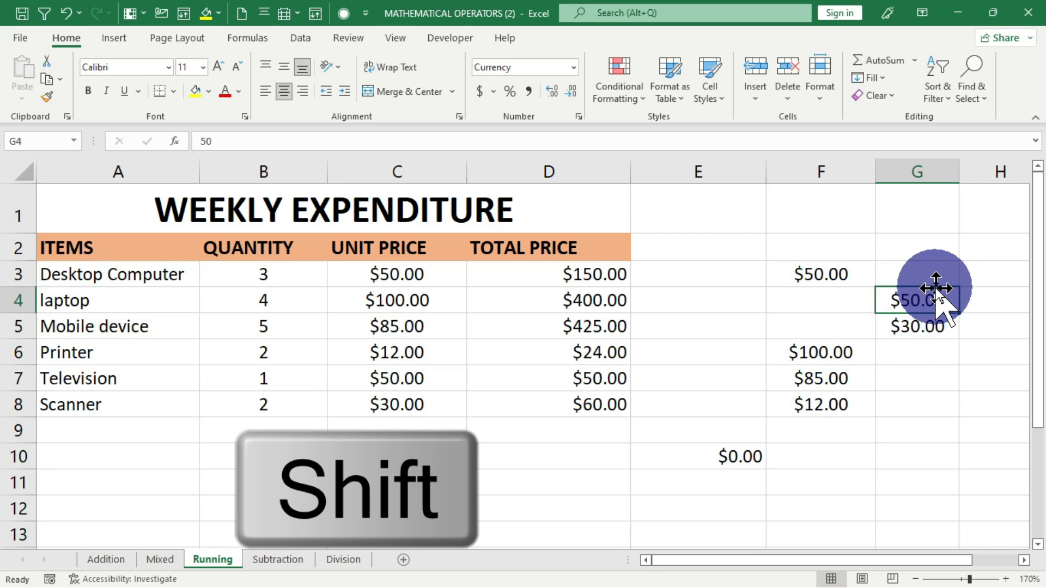
pyautogui.moveTo(936, 289); pyautogui.dragTo(849, 295)
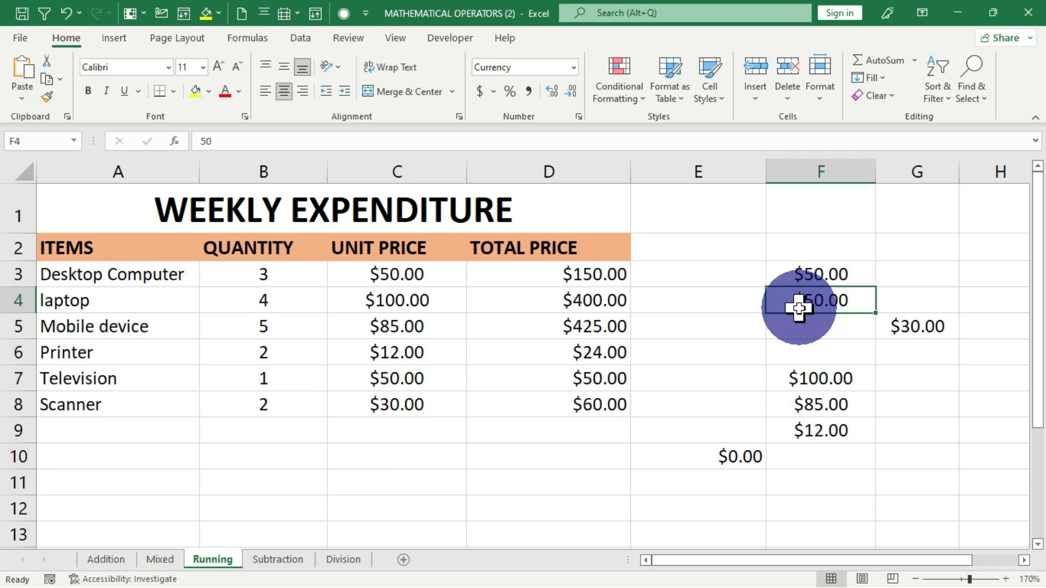
# - Copy the value in G5 to F5 using the Shift Right and Copy option
pyautogui.click(917, 329)
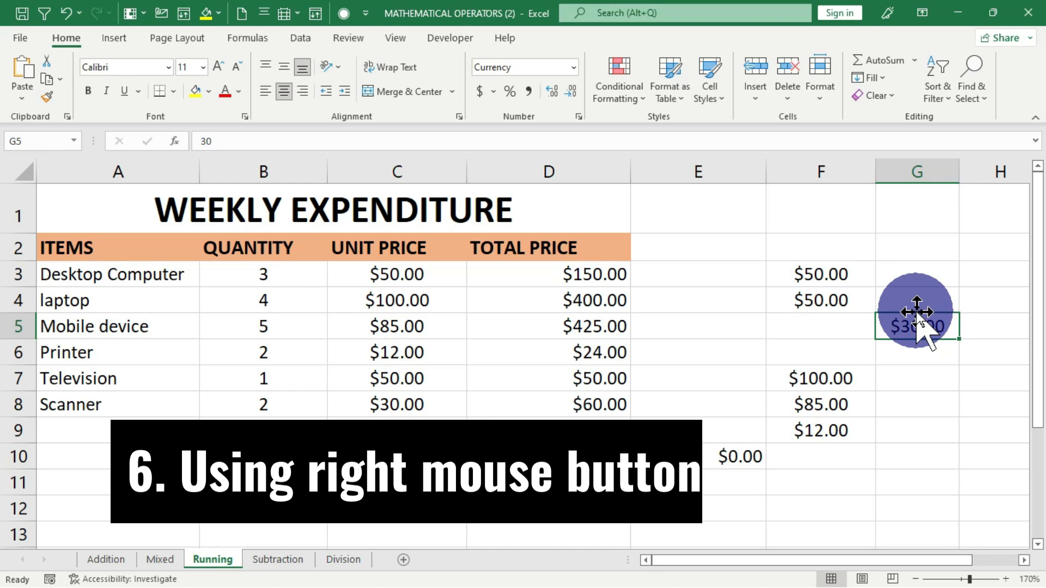
pyautogui.rightClick(916, 311)
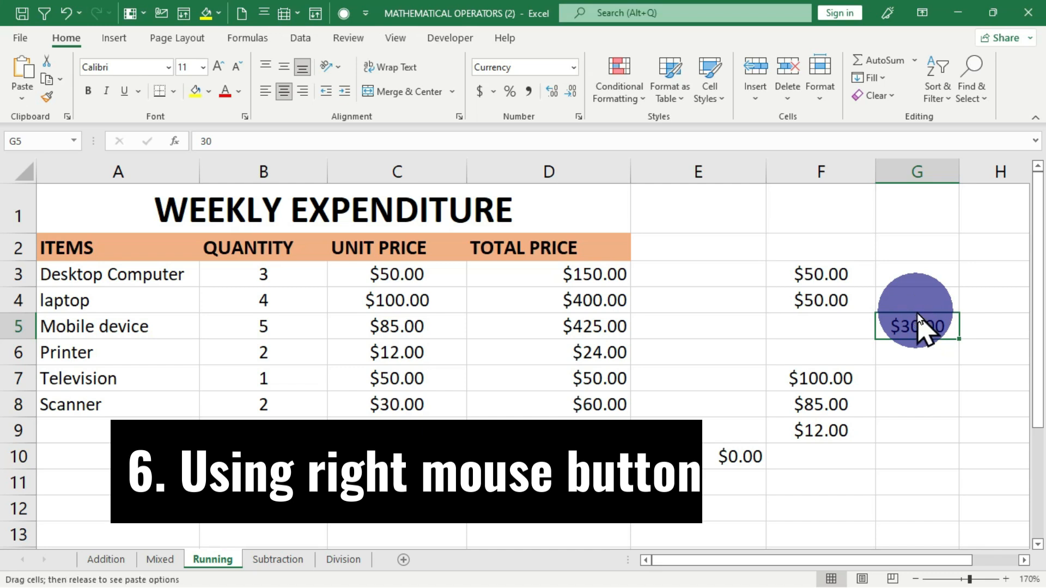
pyautogui.moveTo(917, 313); pyautogui.dragTo(854, 316)
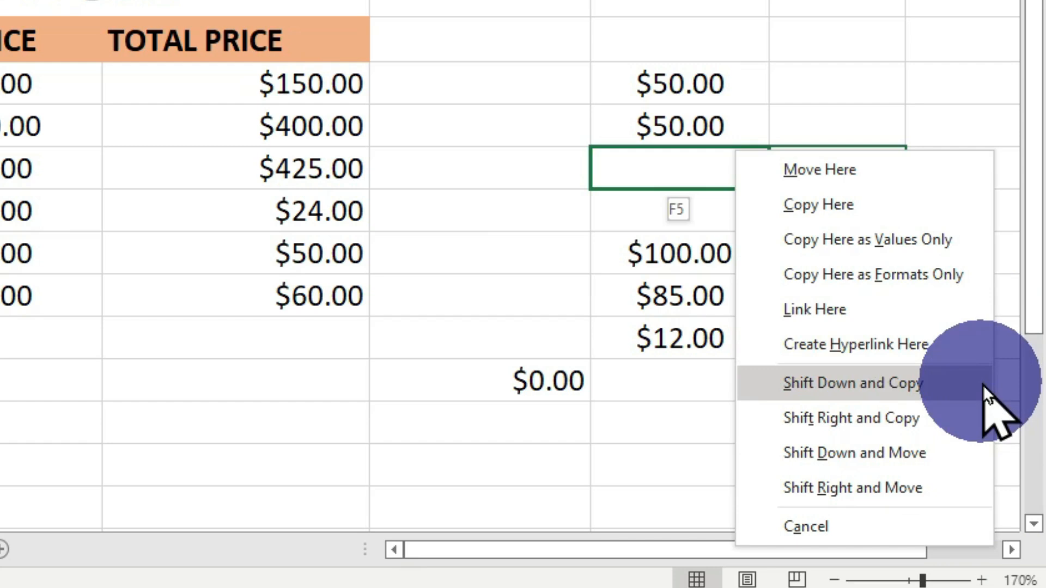
pyautogui.click(894, 415)
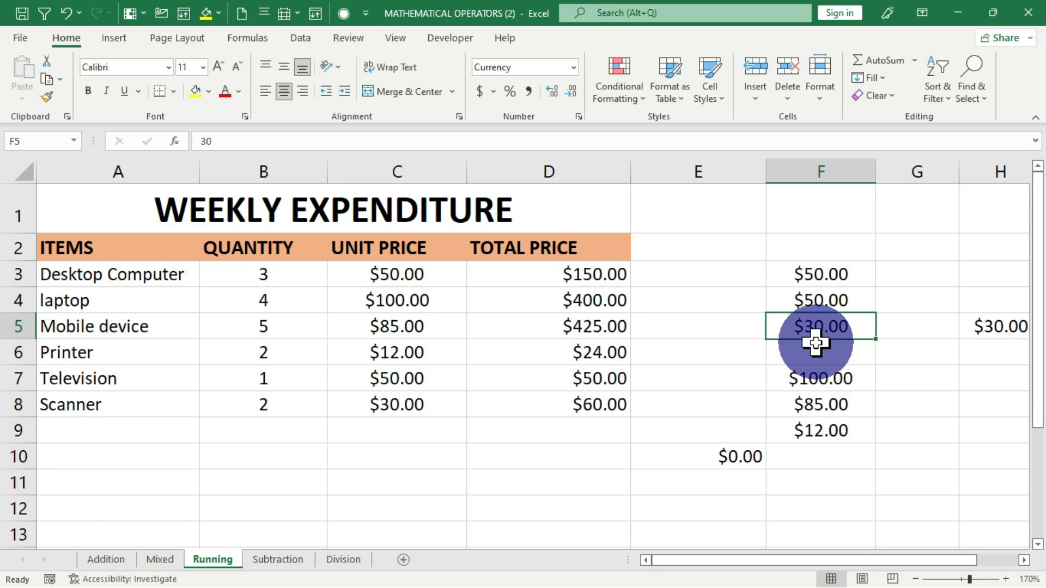
# - Move the formula in E10 to F11, and paste a values-only copy of it into G9
pyautogui.click(729, 452)
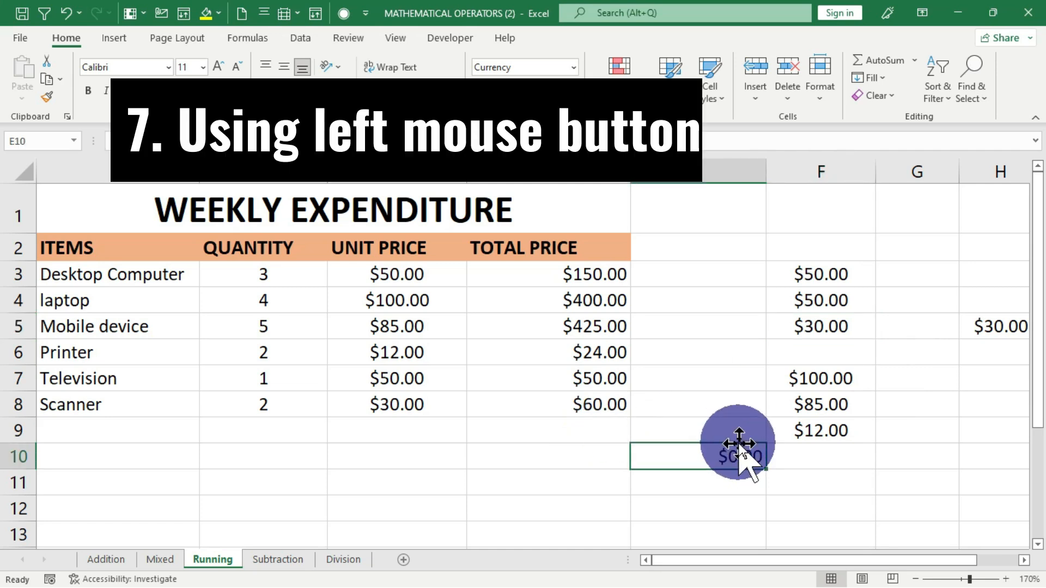
pyautogui.moveTo(740, 444); pyautogui.dragTo(787, 484)
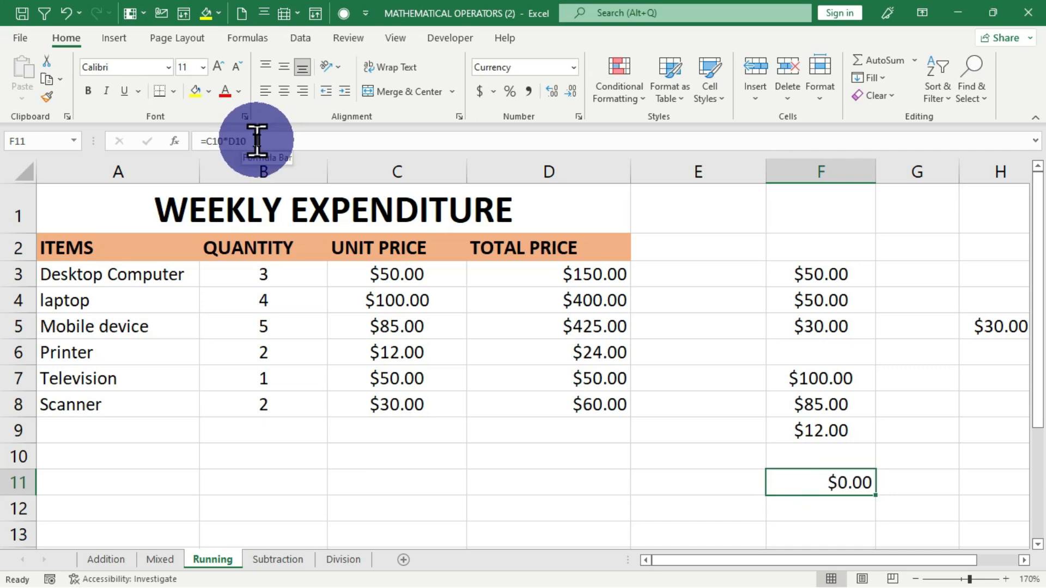
pyautogui.rightClick(826, 479)
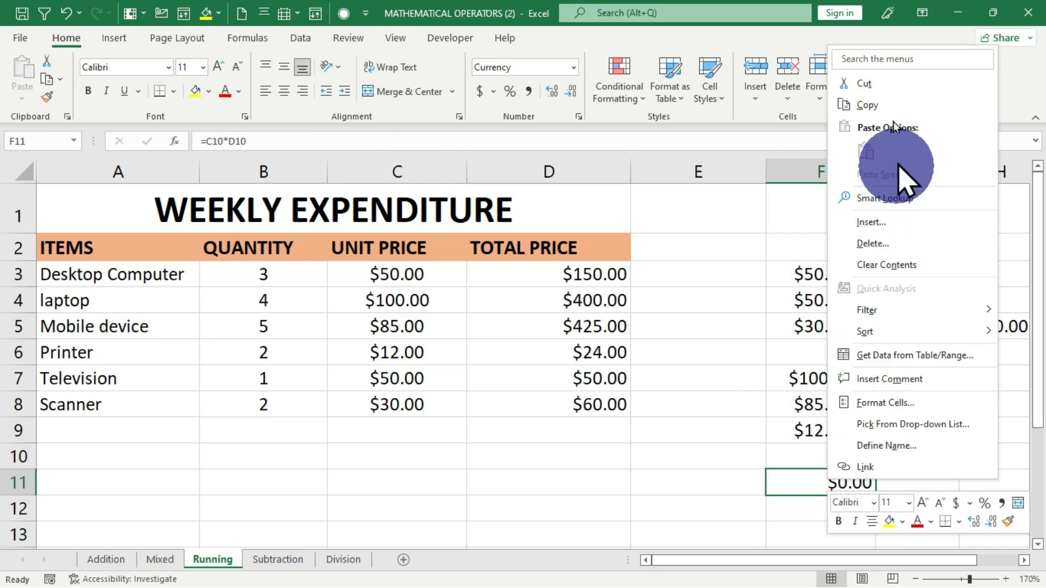
pyautogui.click(874, 103)
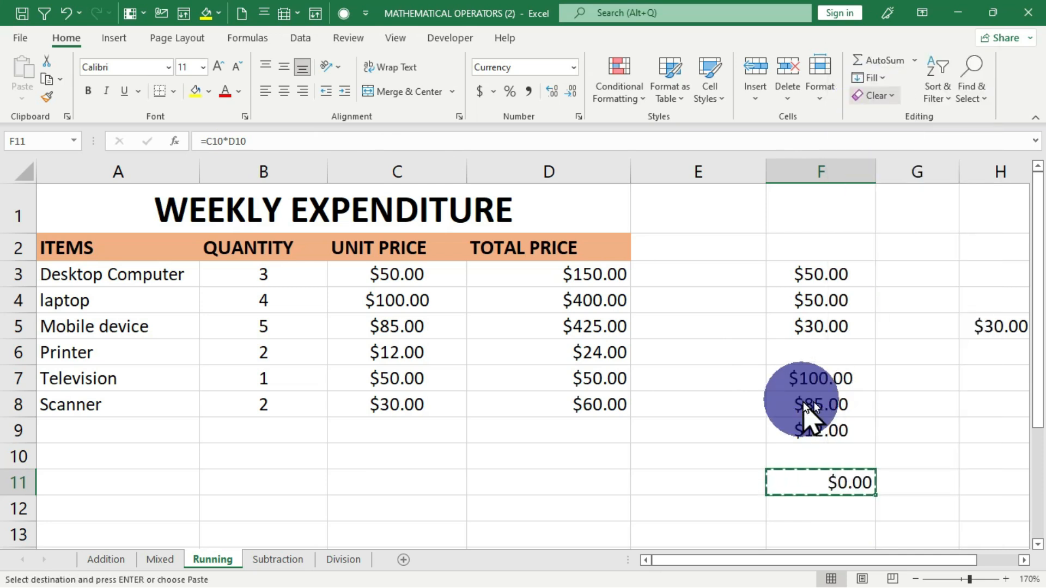
pyautogui.click(923, 431)
pyautogui.rightClick(924, 428)
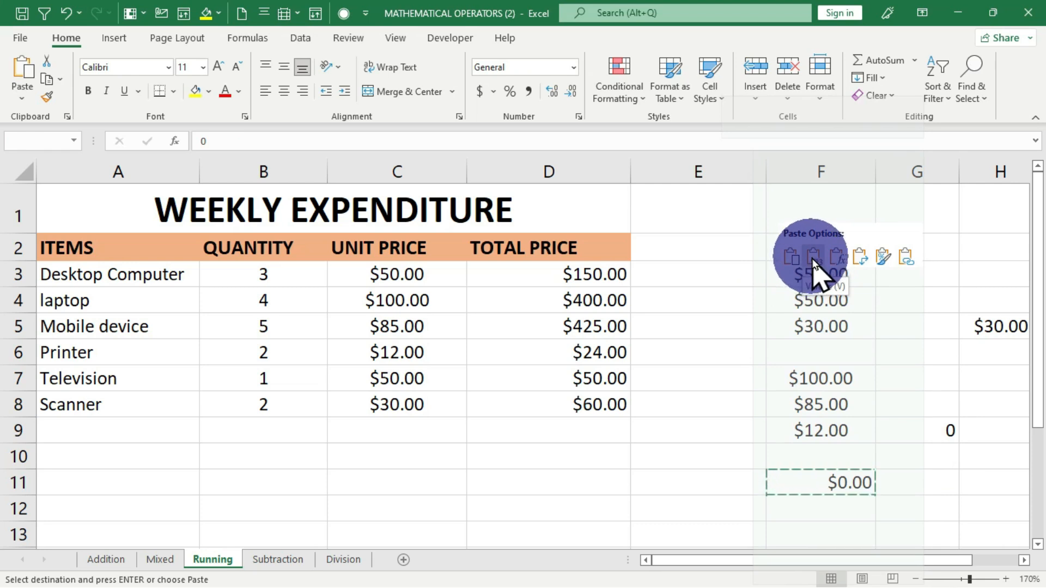
pyautogui.click(813, 258)
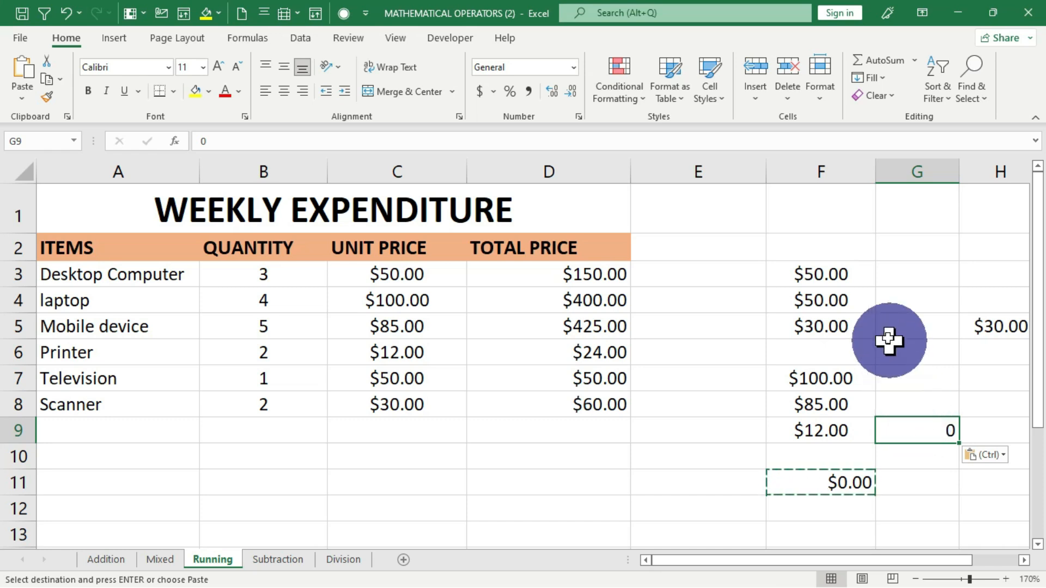
# - Copy the range F3:F5 into G4:G6 as inserted cells, shifting the existing column G cells down
pyautogui.click(831, 276)
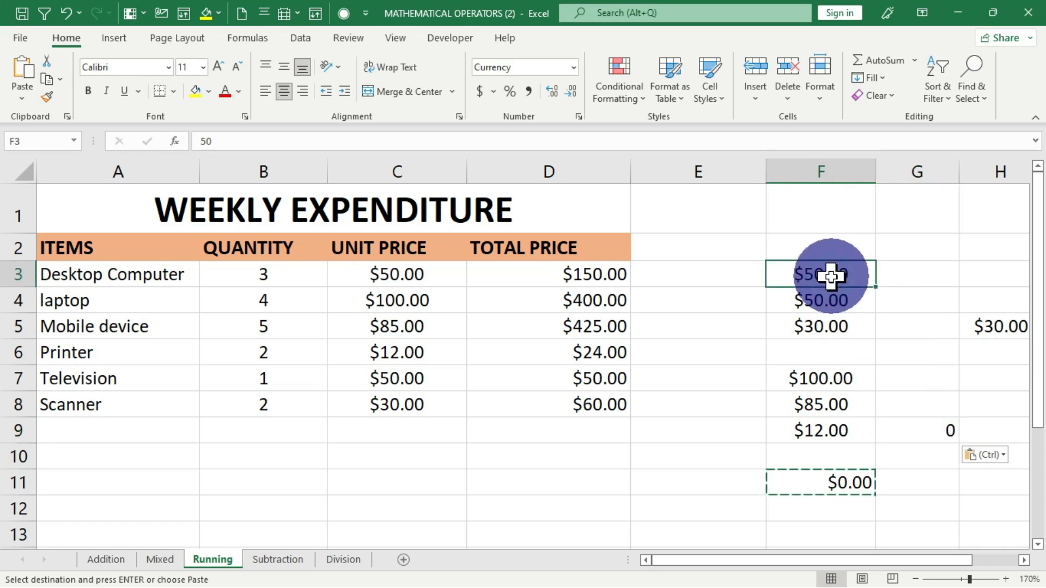
pyautogui.moveTo(831, 276); pyautogui.dragTo(831, 325)
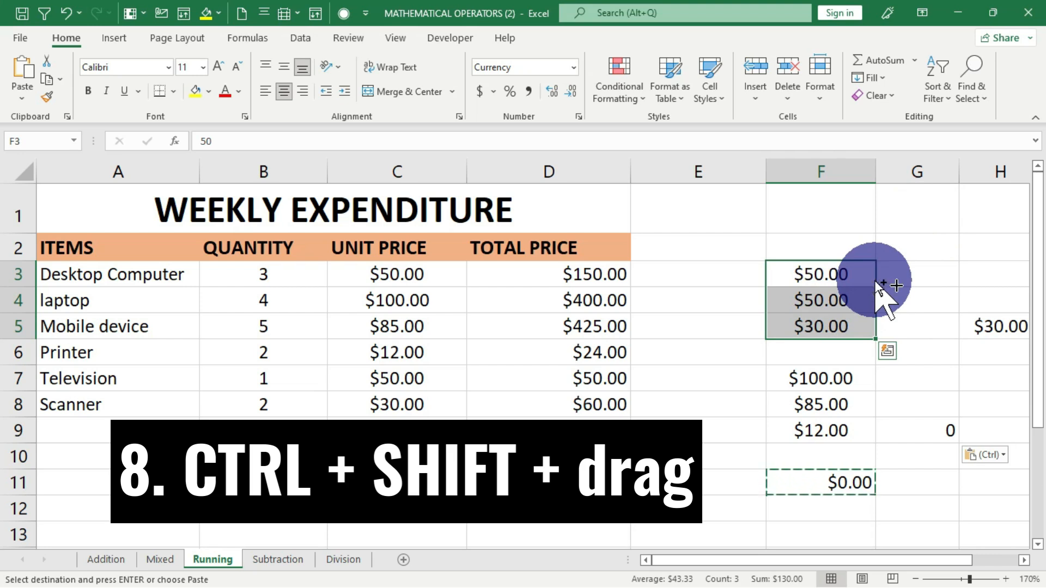
pyautogui.moveTo(874, 280); pyautogui.dragTo(908, 281)
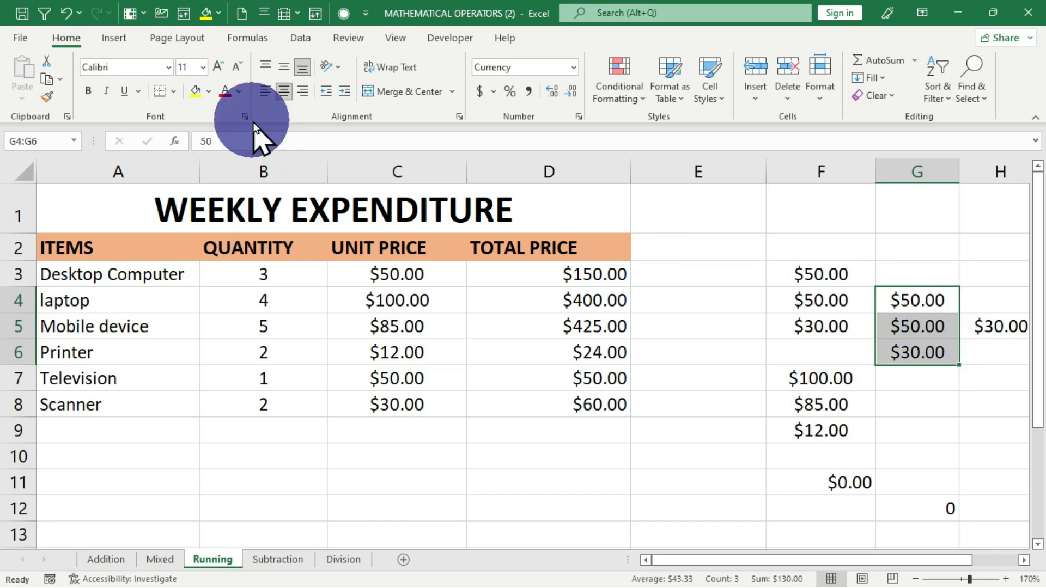
# - Collect the laptop unit price from C4 on the Office Clipboard and paste it from there into C11
pyautogui.click(67, 116)
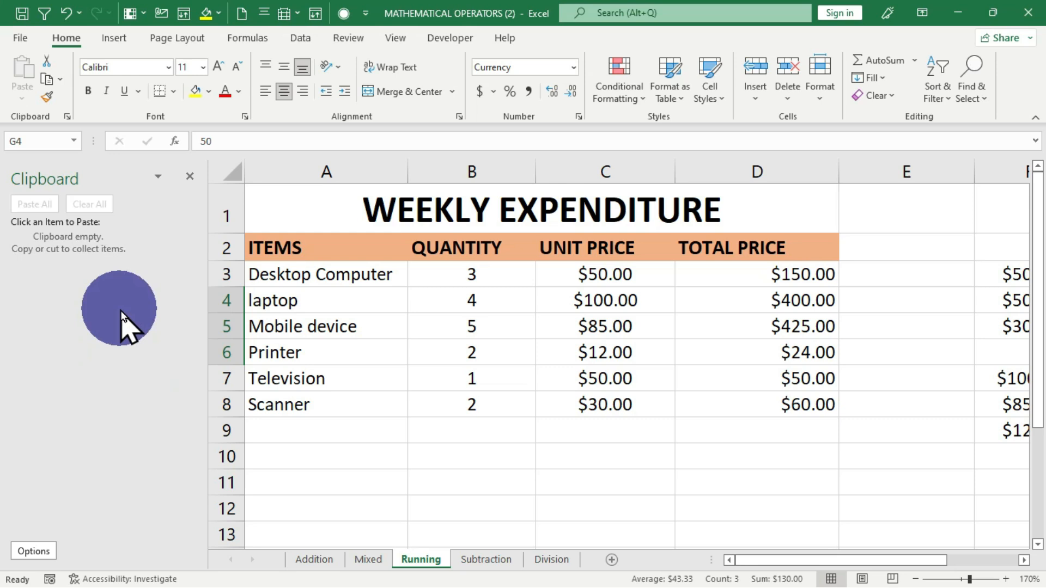
pyautogui.click(587, 300)
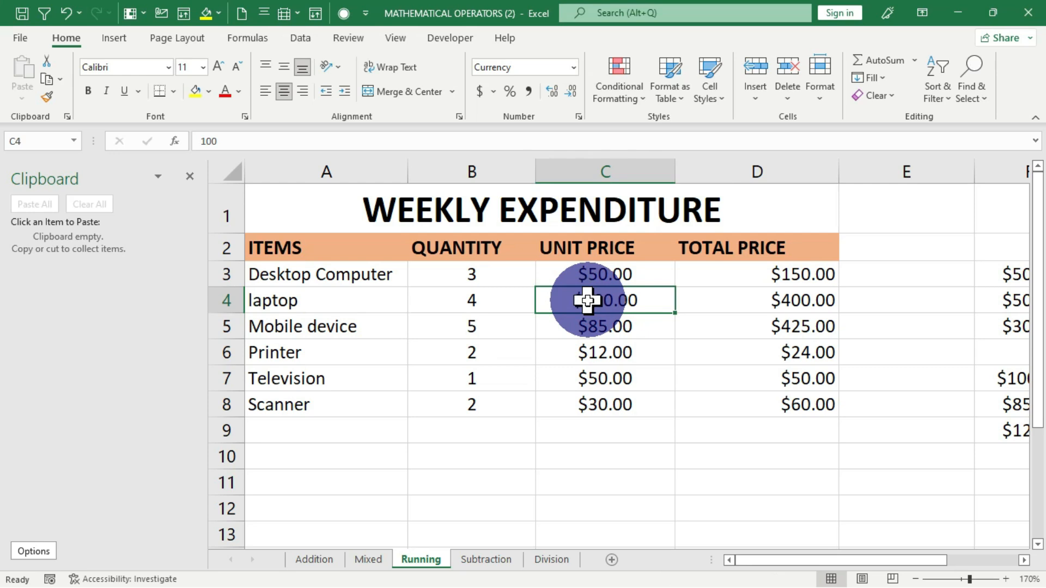
pyautogui.hotkey('ctrl', 'c')
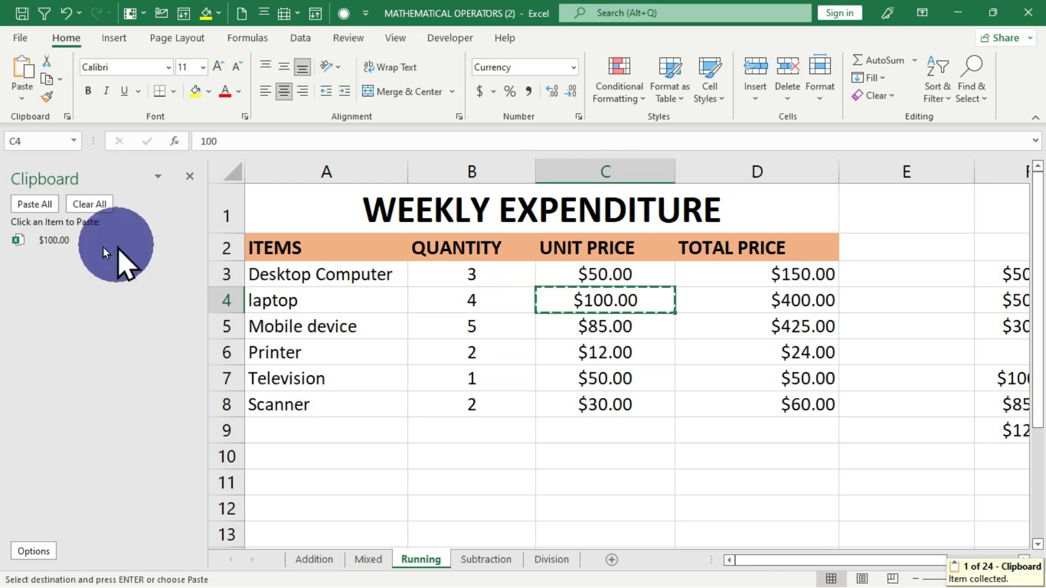
pyautogui.click(587, 480)
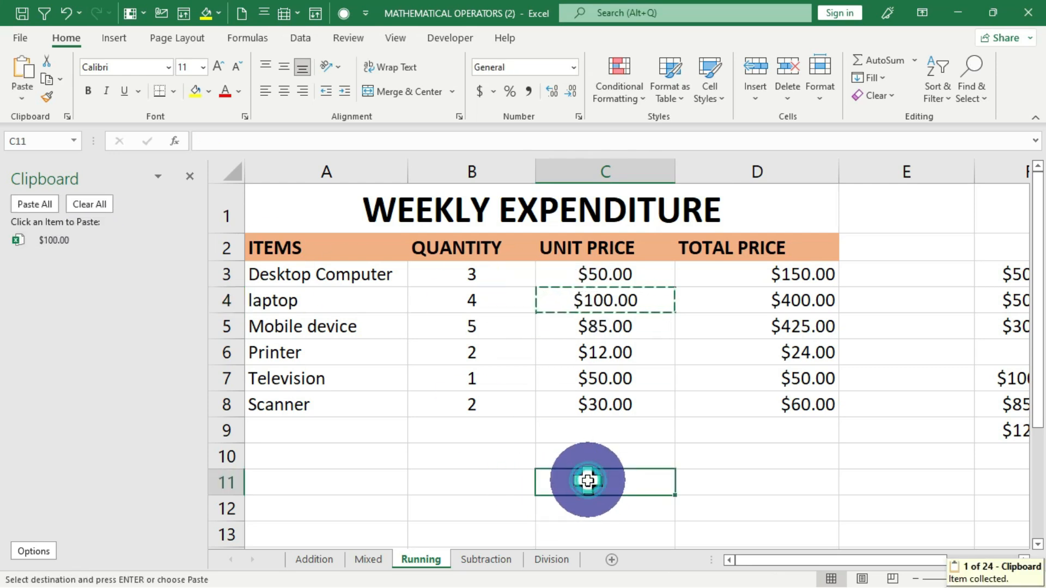
pyautogui.click(84, 246)
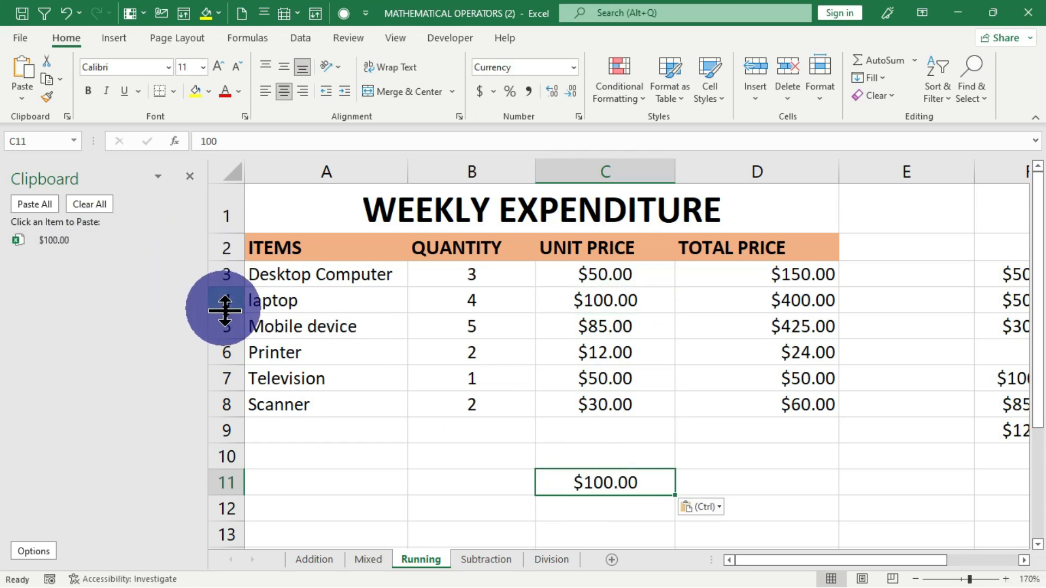
# - Paste the collected $100.00 clipboard item into D11 using the item's own Paste option
pyautogui.click(722, 493)
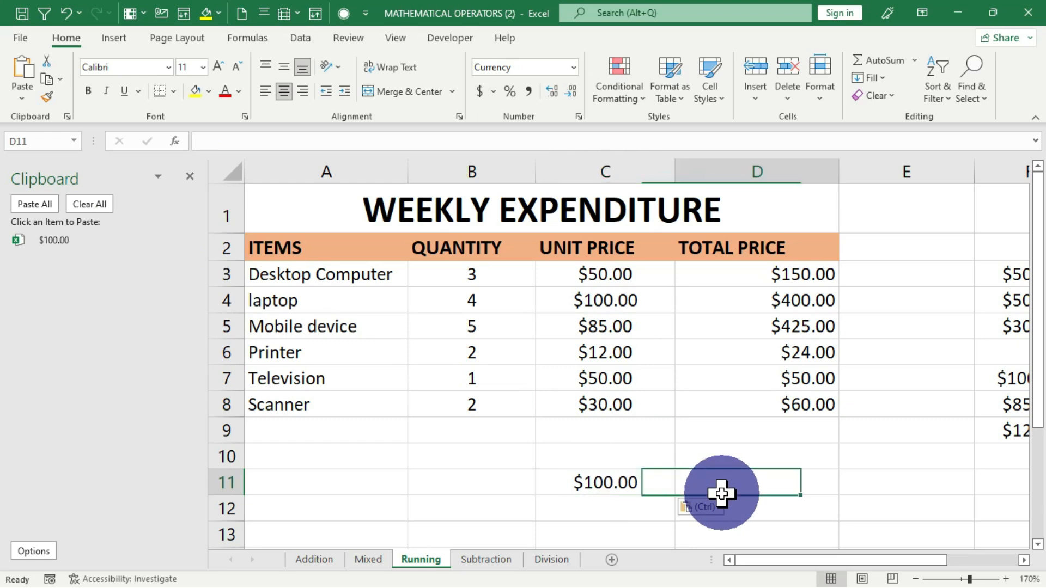
pyautogui.click(185, 242)
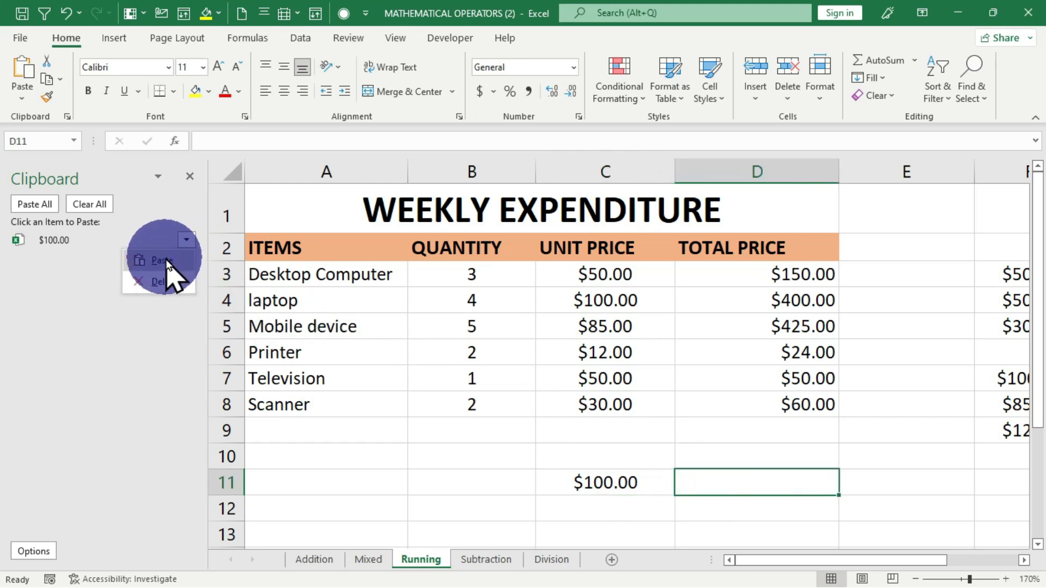
pyautogui.click(165, 259)
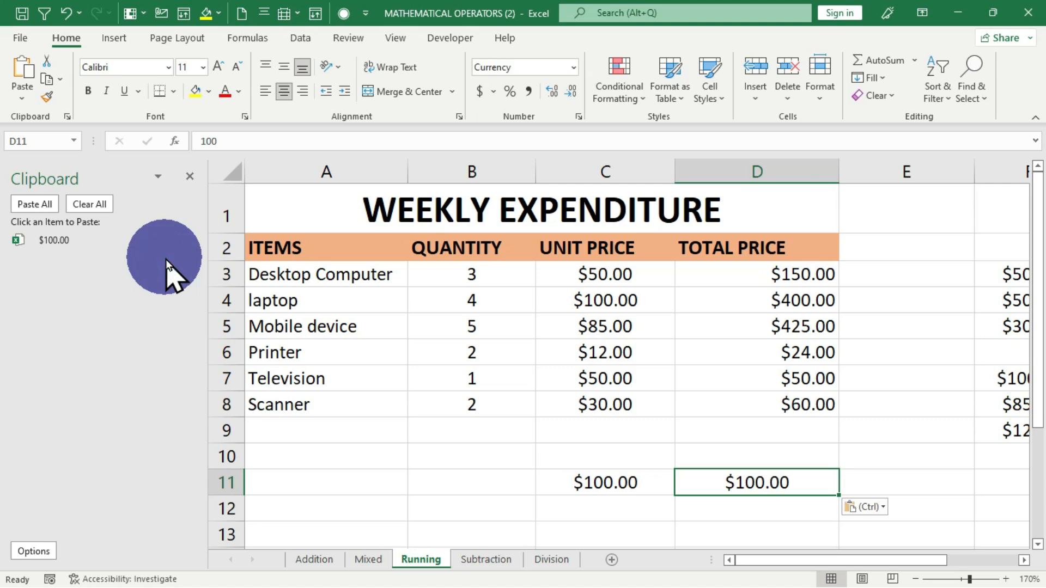
# - Clear all collected items from the Office Clipboard and close it
pyautogui.click(93, 207)
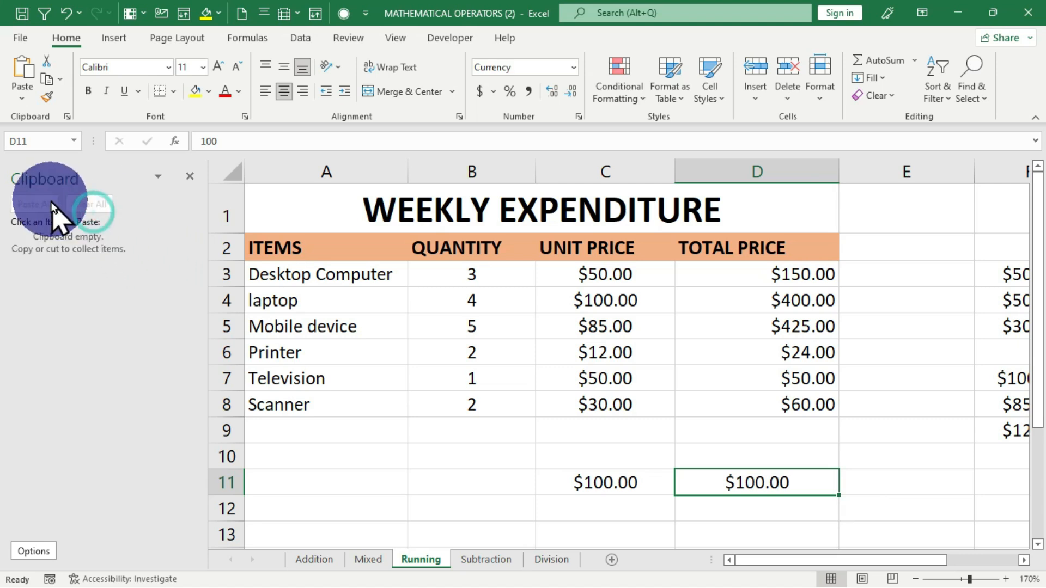
pyautogui.click(83, 207)
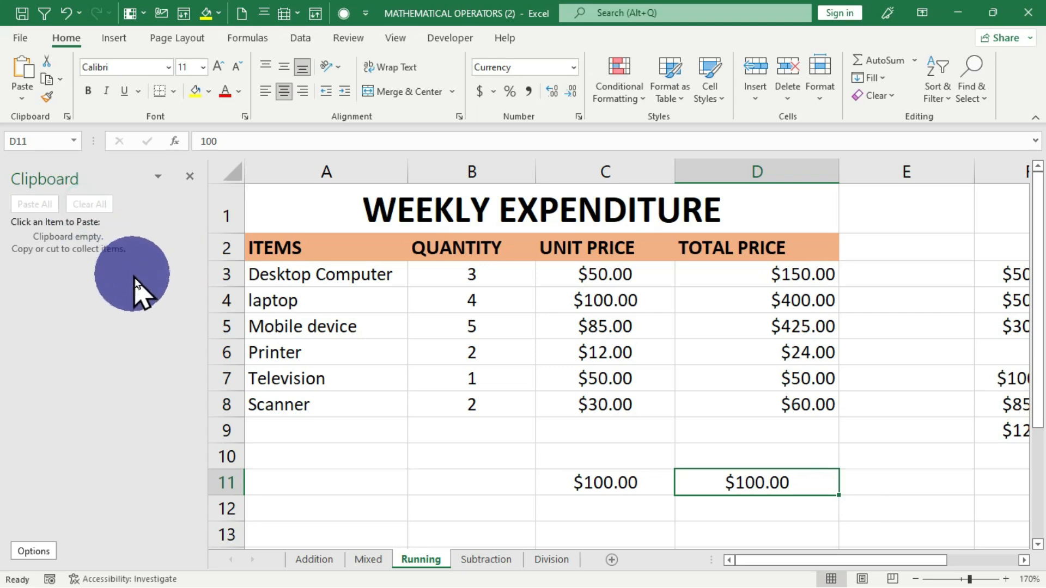
pyautogui.click(194, 176)
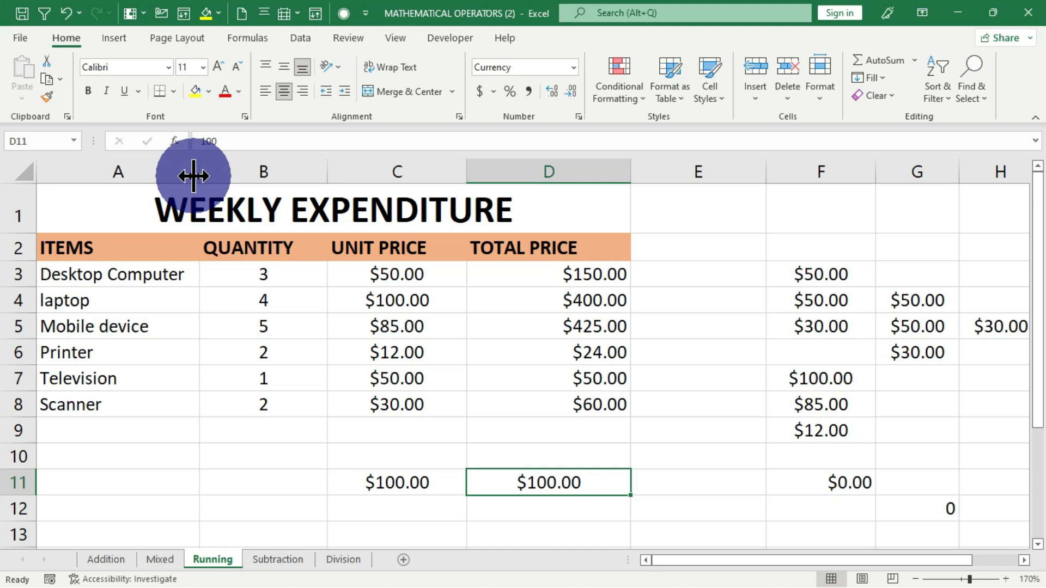
# - Fill the television total price formula from D7 right into E7
pyautogui.click(682, 380)
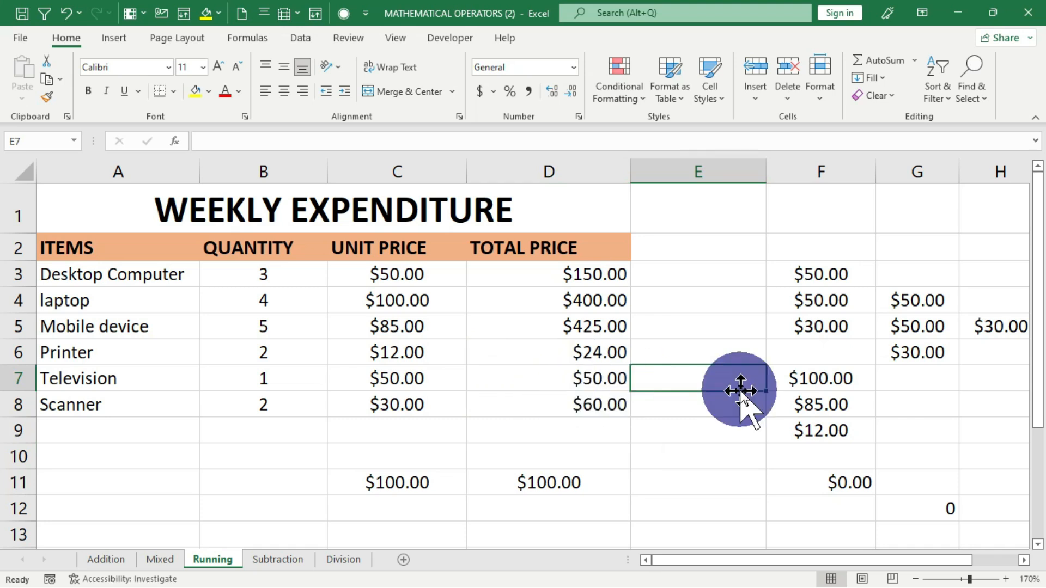
pyautogui.hotkey('ctrl', 'r')
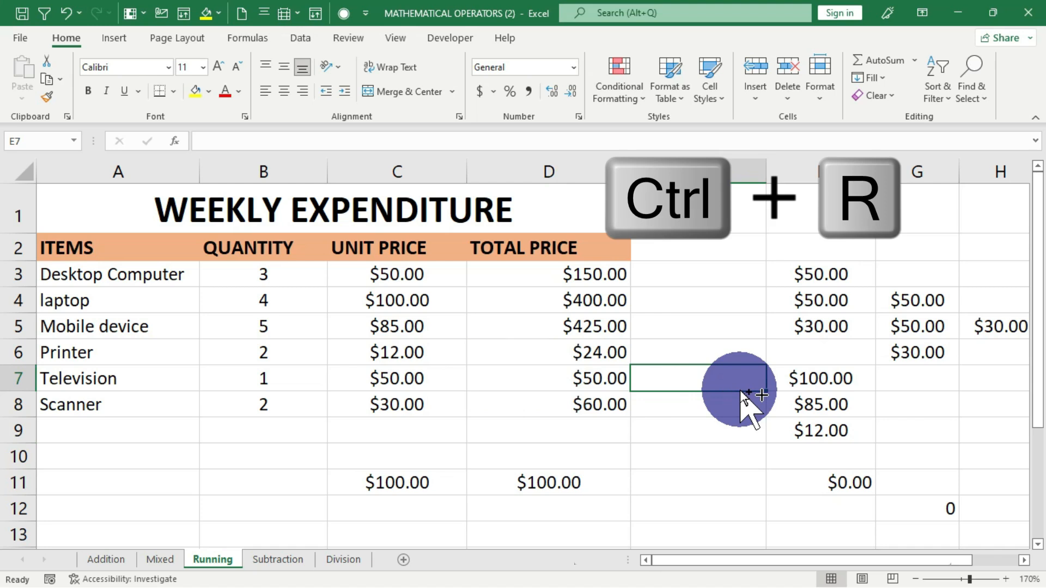
pyautogui.scroll(10, 740, 390)
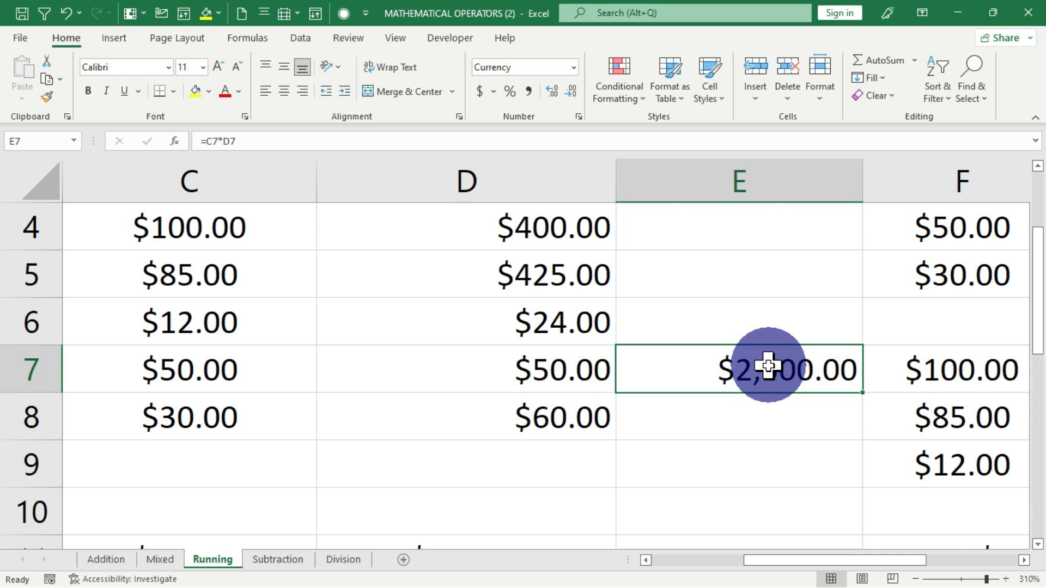
# - Fill the scanner total price formula from D8 down into D9, and compare the formulas in both cells
pyautogui.click(544, 457)
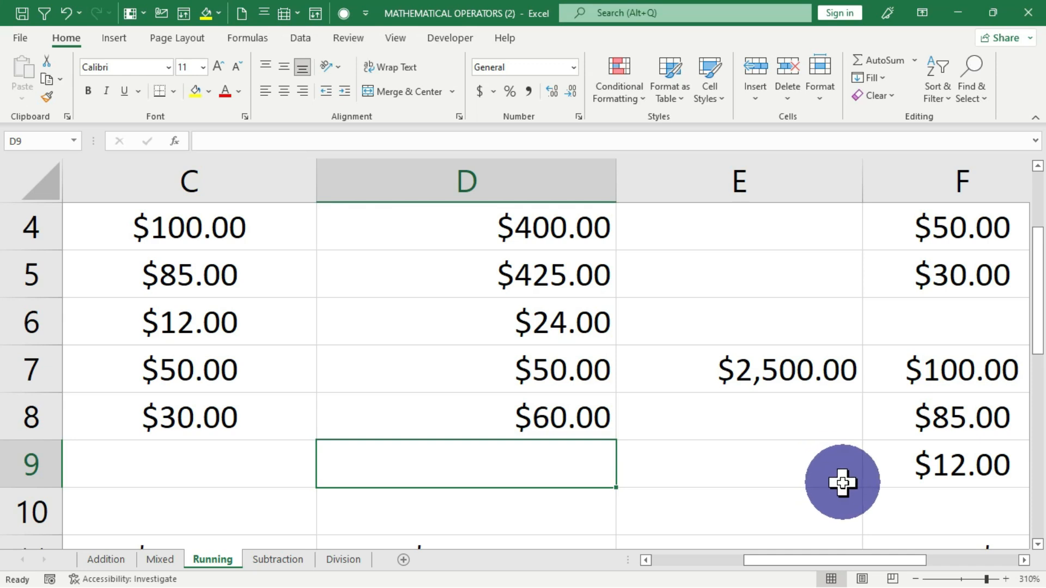
pyautogui.hotkey('ctrl', 'd')
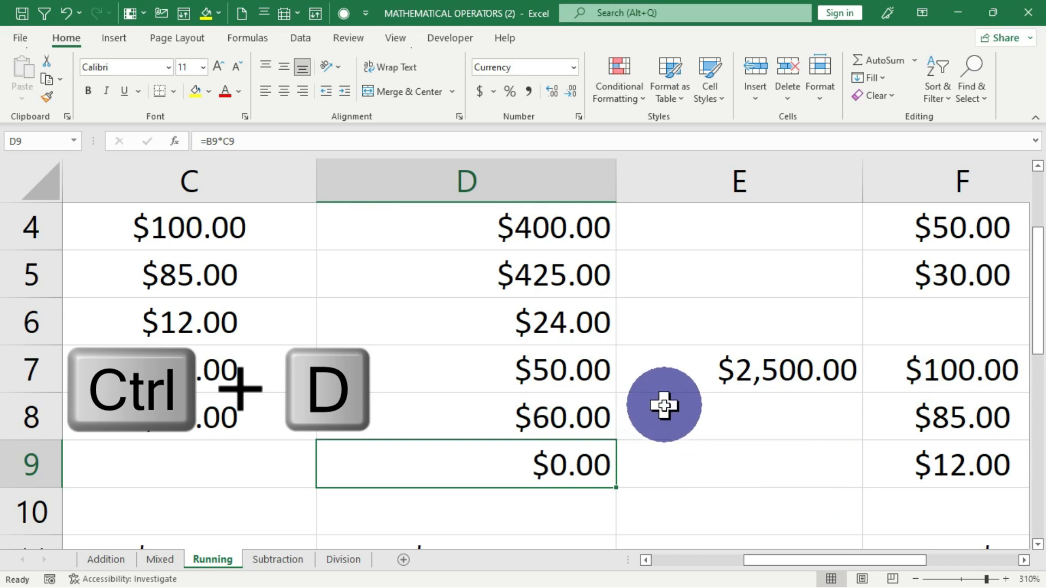
pyautogui.click(548, 416)
pyautogui.click(577, 468)
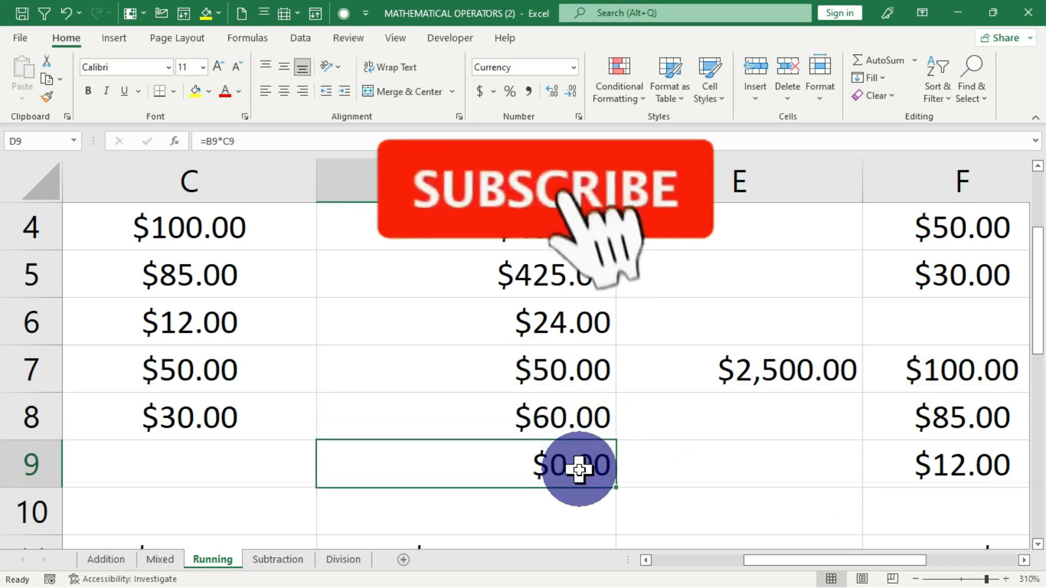